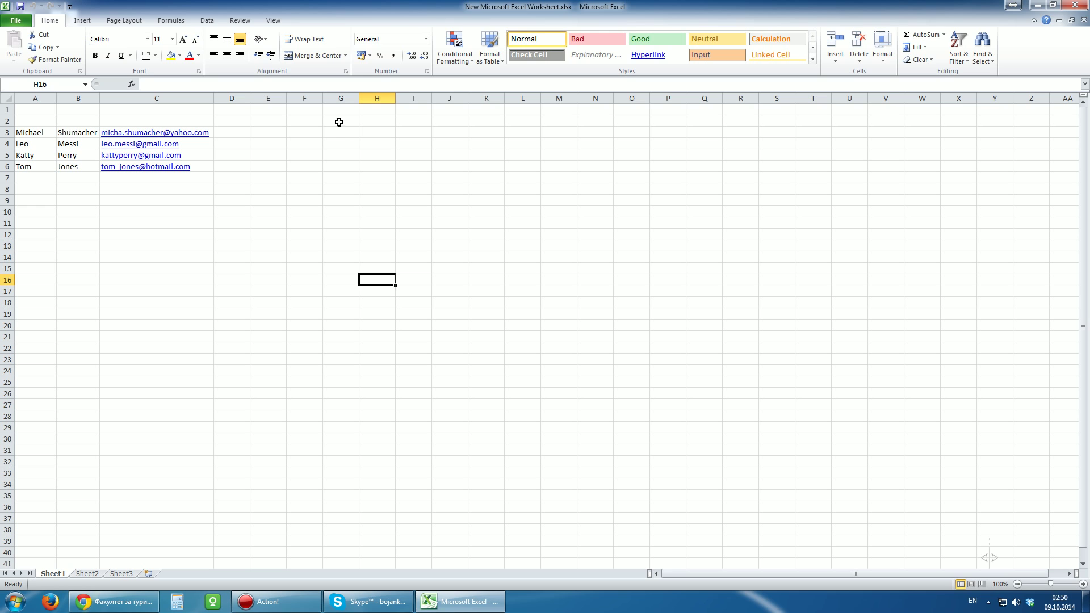
Enter the header line username,password,firstname,lastname,email in cell G1
{"action": "left_click", "coordinate": [339, 112]}
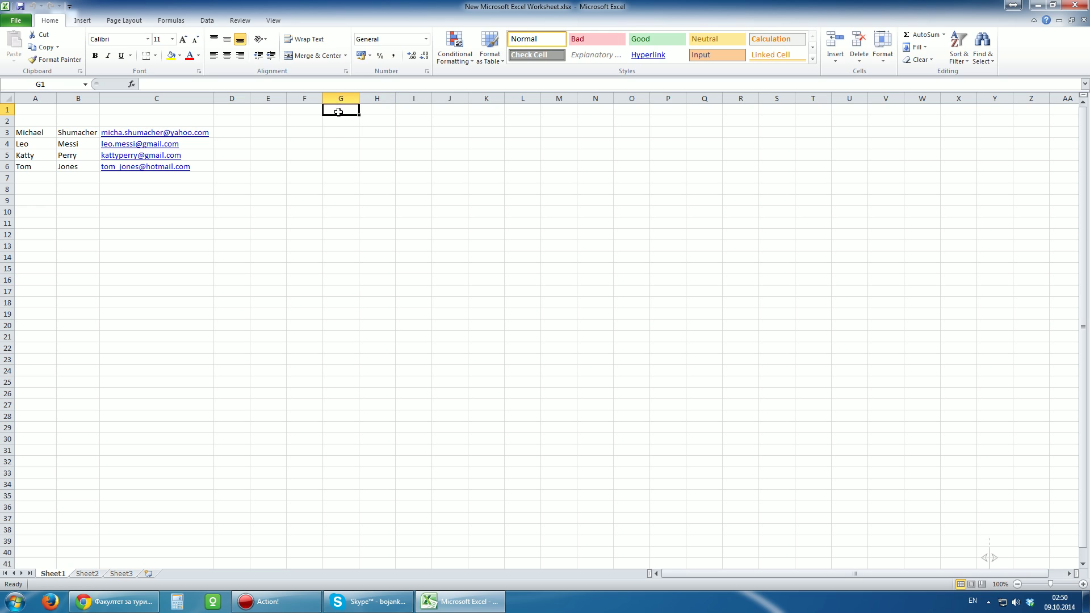
{"action": "left_click", "coordinate": [207, 85]}
{"action": "type", "text": "ser"}
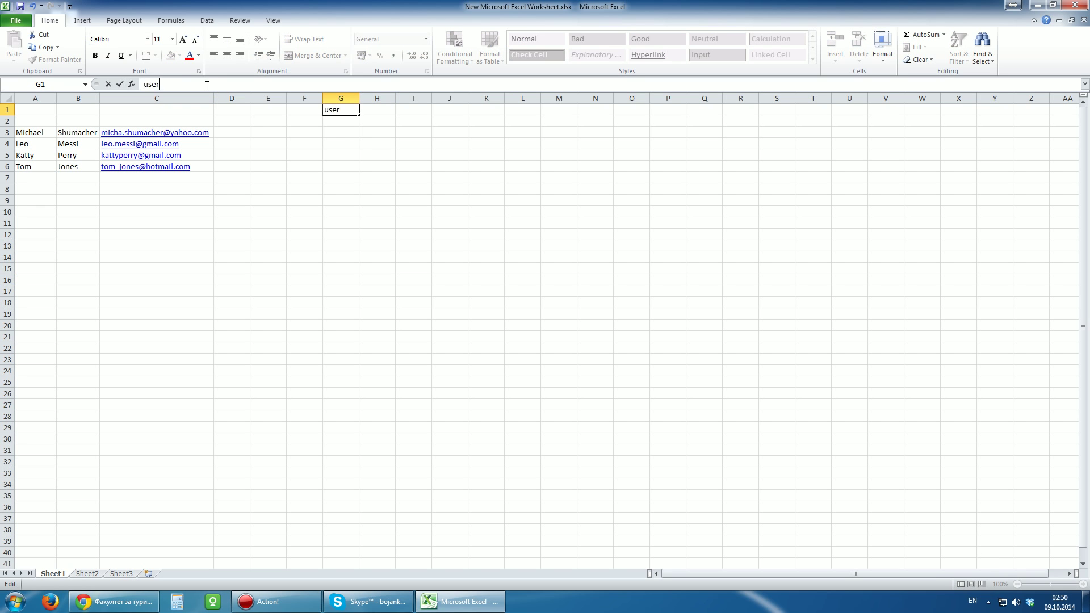
{"action": "type", "text": "name,passwo"}
{"action": "type", "text": "rd,"}
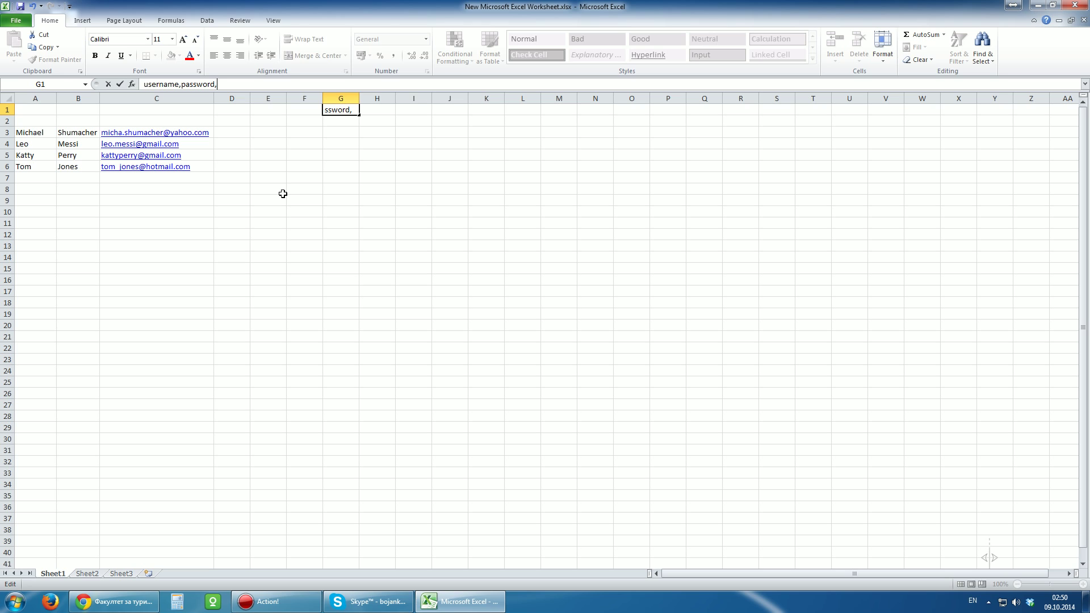
{"action": "type", "text": "firstn"}
{"action": "type", "text": "ame,lastnam"}
{"action": "type", "text": "e,email"}
{"action": "key", "text": "Return"}
{"action": "left_click", "coordinate": [351, 113]}
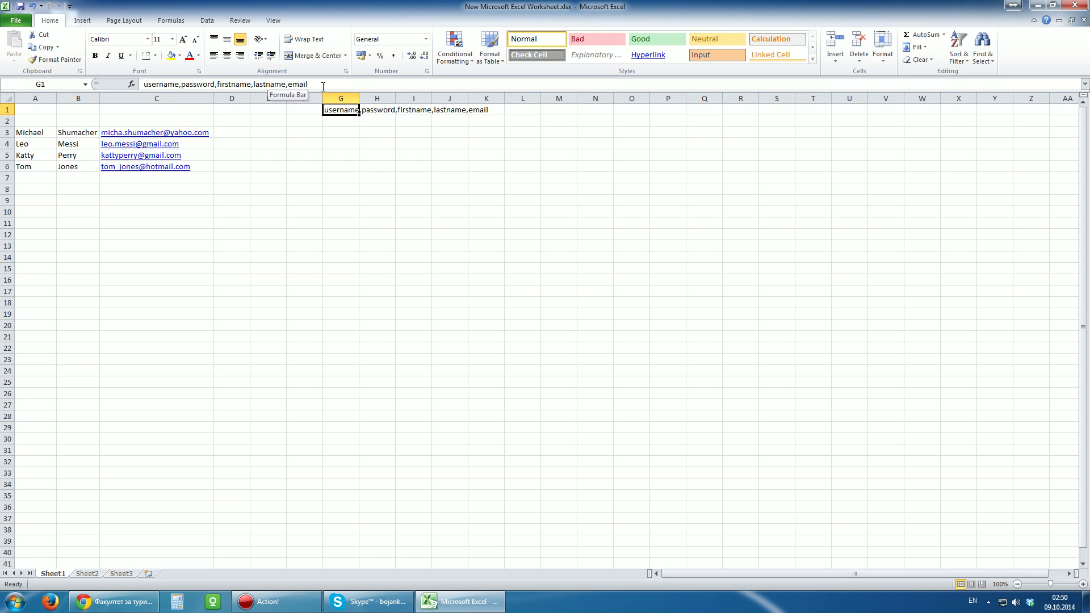
{"action": "left_click", "coordinate": [451, 165]}
Head column O with USERNAMES and widen the column
{"action": "left_click", "coordinate": [622, 110]}
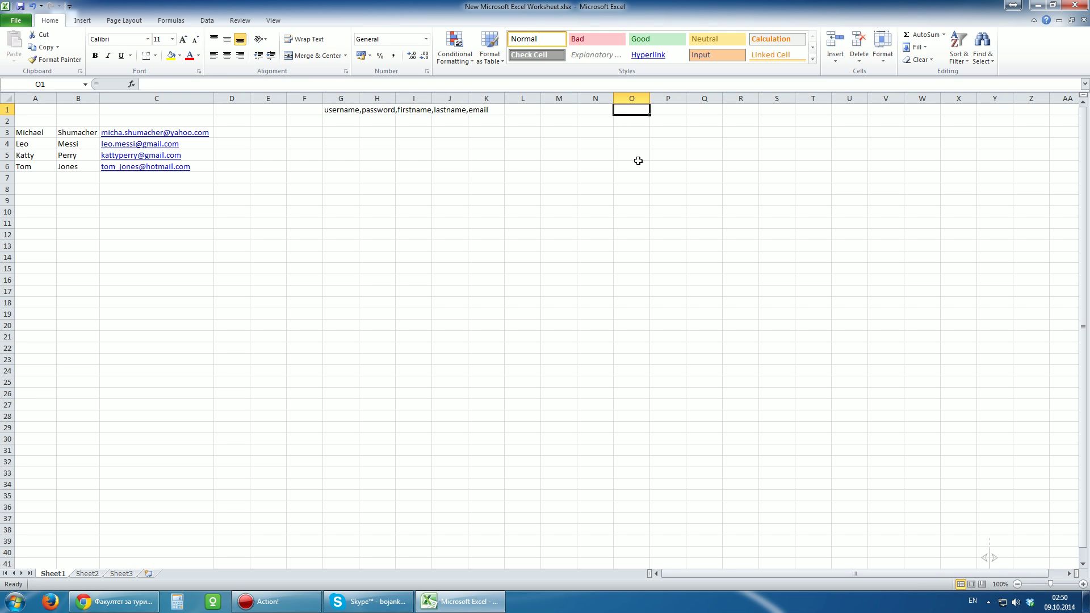
{"action": "type", "text": "USERNAMES"}
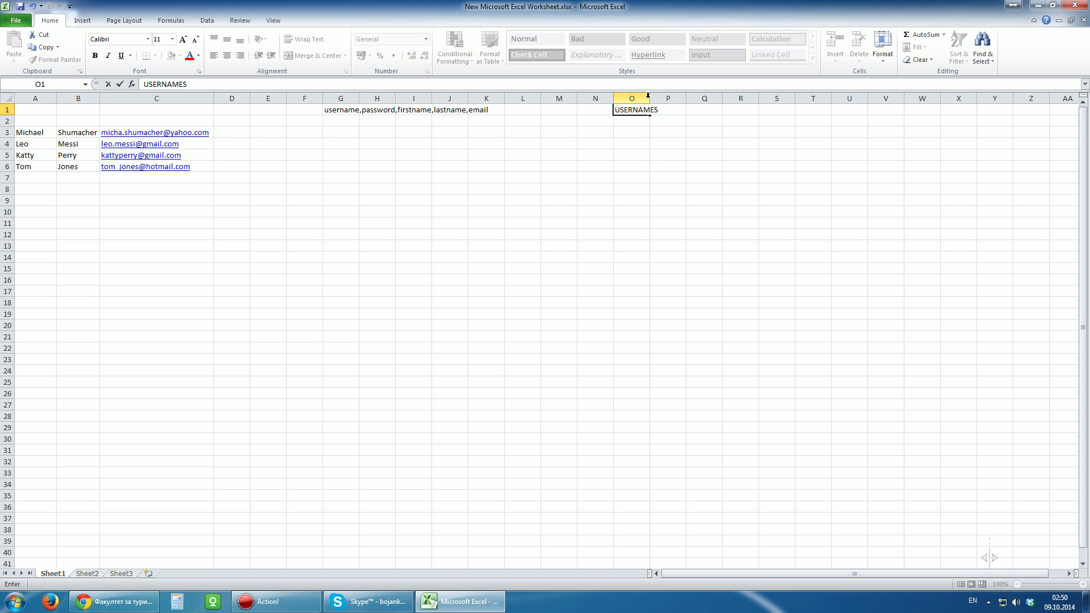
{"action": "left_click", "coordinate": [656, 154]}
{"action": "left_click_drag", "start_coordinate": [651, 96], "coordinate": [691, 94]}
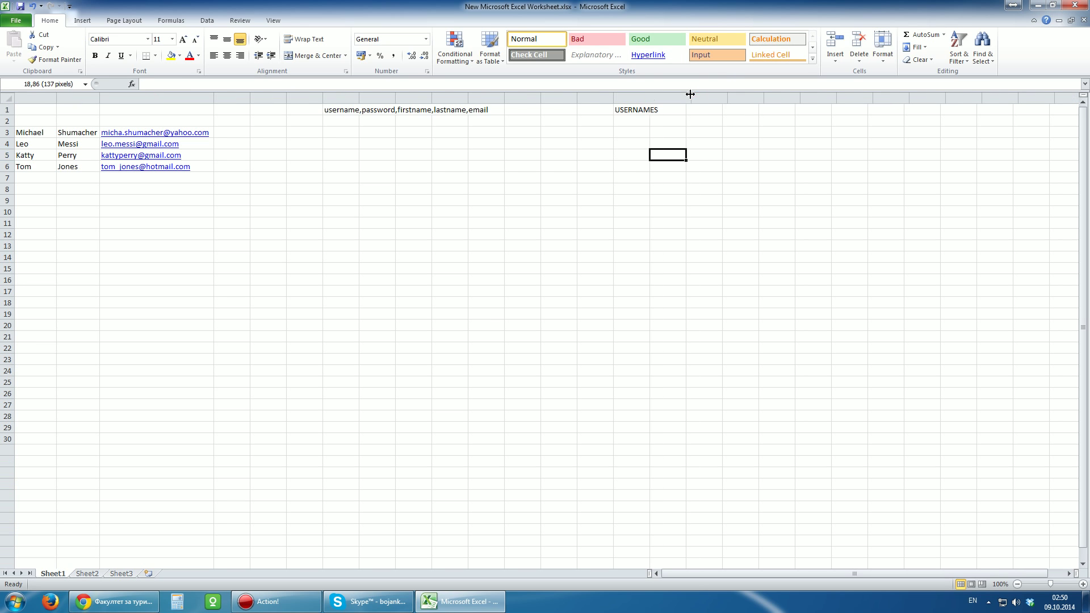
{"action": "left_click", "coordinate": [781, 211]}
Fill cells R2 to R5 with a '.' separator
{"action": "left_click", "coordinate": [794, 124]}
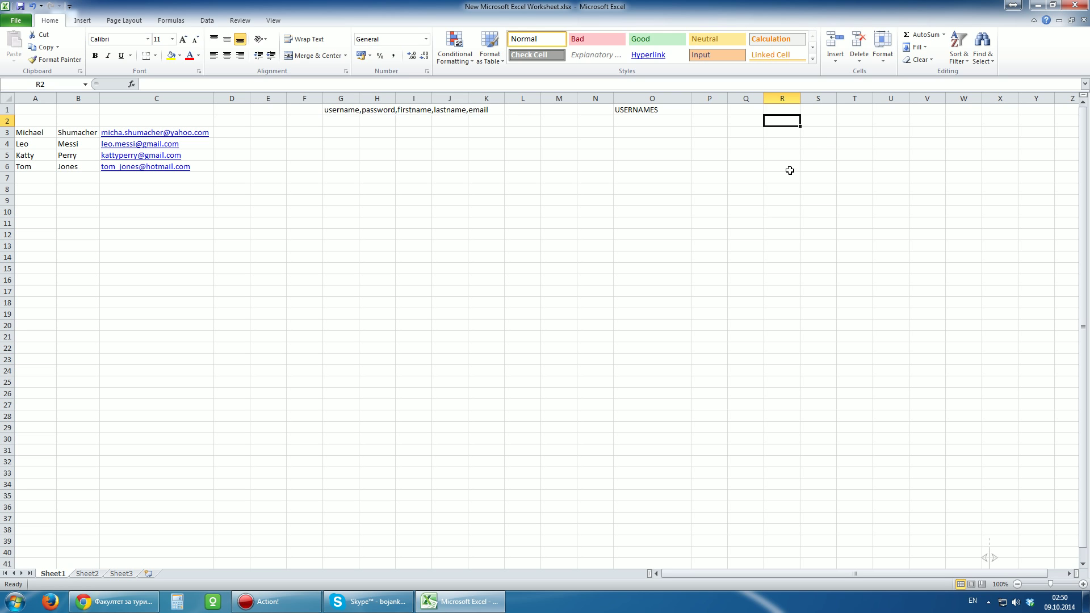
{"action": "type", "text": "."}
{"action": "left_click", "coordinate": [789, 171]}
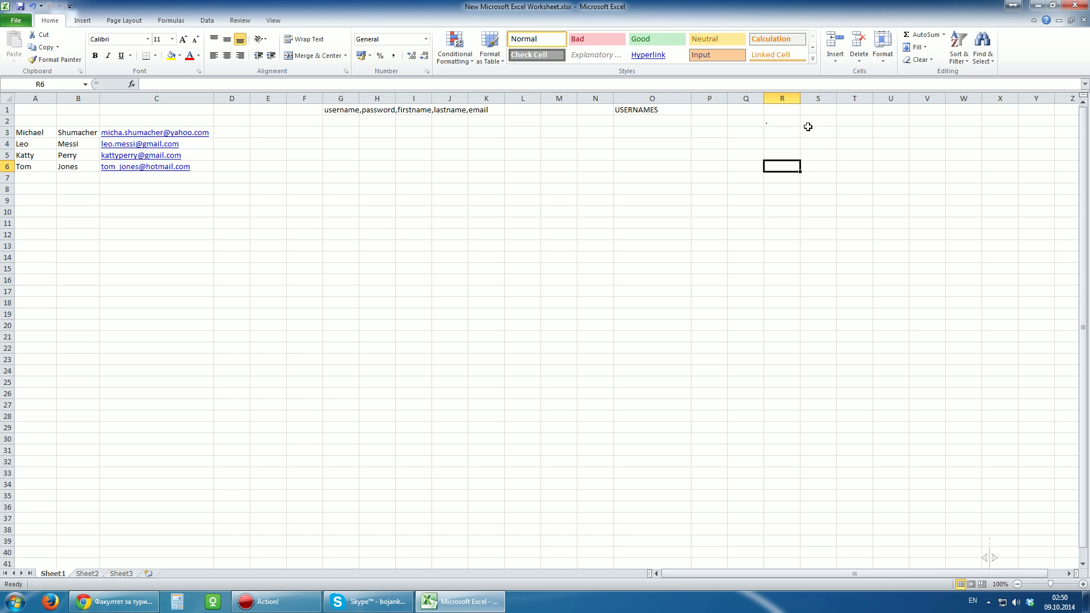
{"action": "left_click", "coordinate": [797, 121]}
{"action": "left_click_drag", "start_coordinate": [801, 127], "coordinate": [799, 161]}
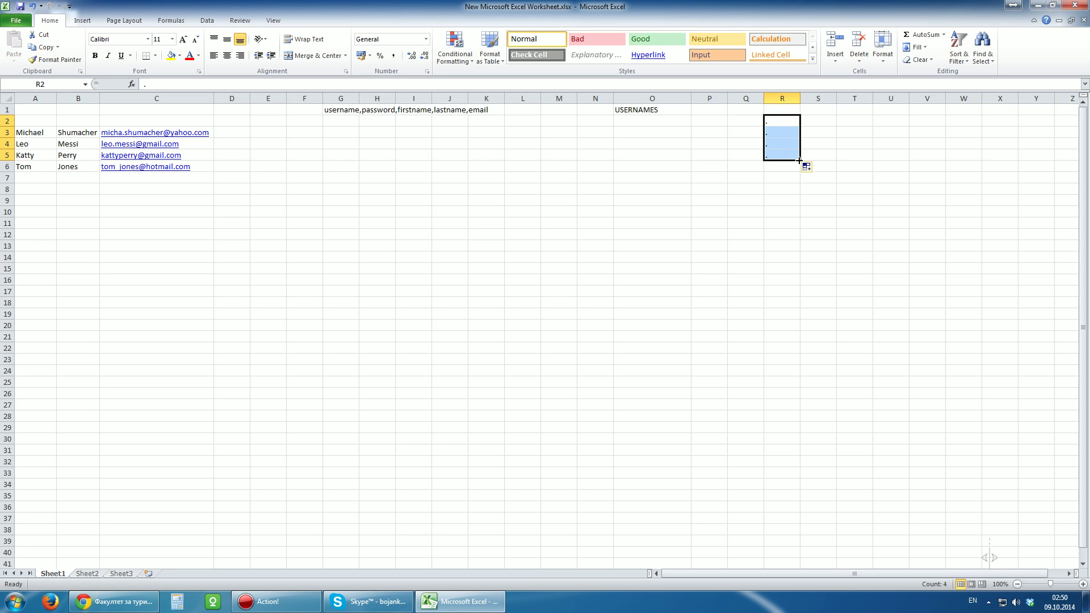
{"action": "left_click", "coordinate": [769, 190]}
{"action": "left_click", "coordinate": [631, 121]}
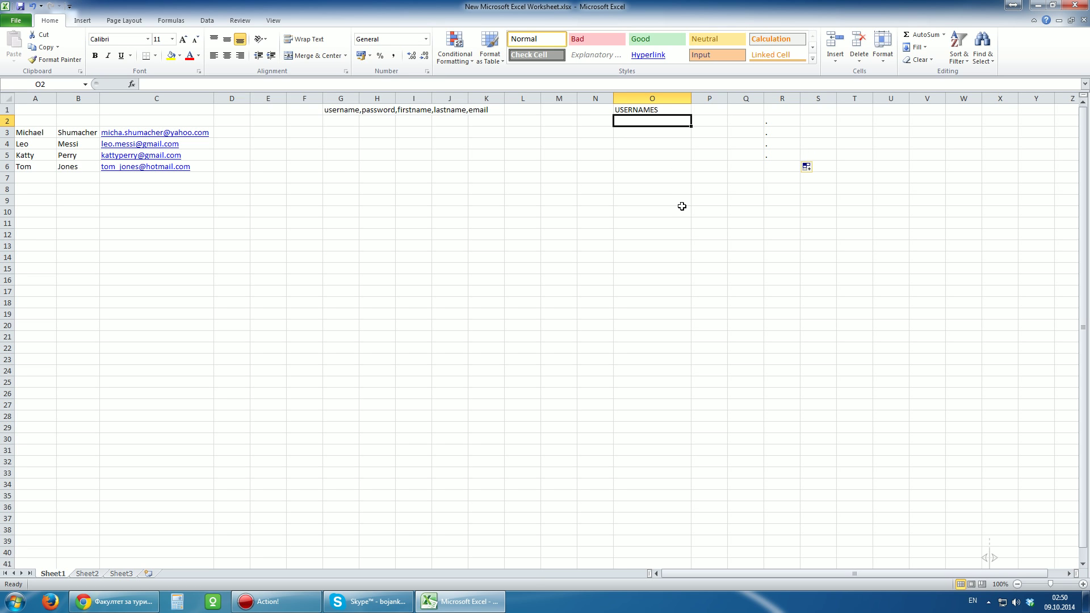
Enter =LOWER(CONCATENATE(A3;R2;B3)) in O2, producing the username michael.shumacher
{"action": "type", "text": "="}
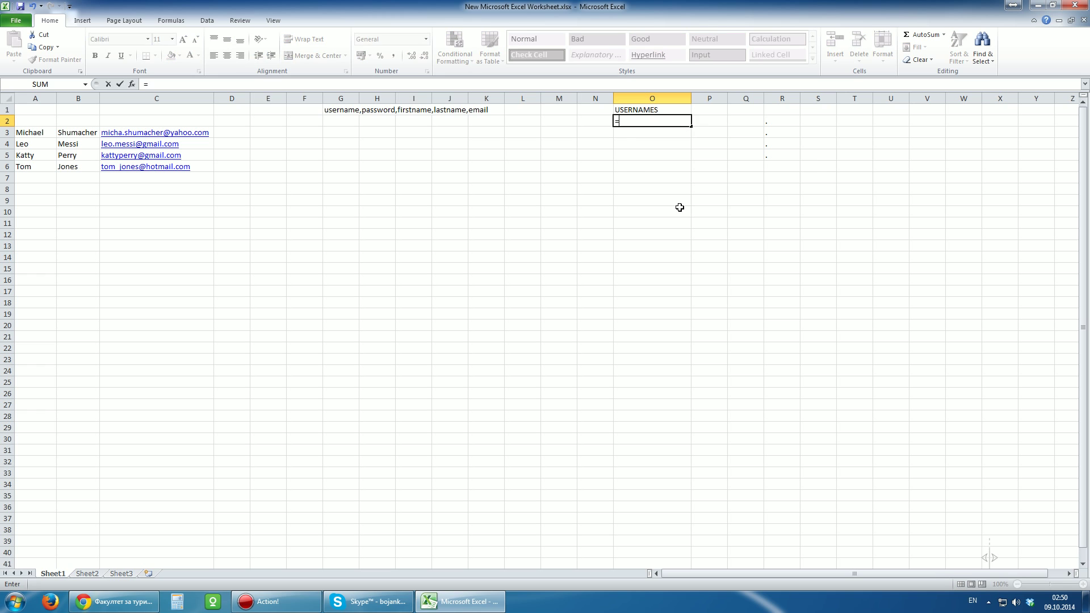
{"action": "type", "text": "lower"}
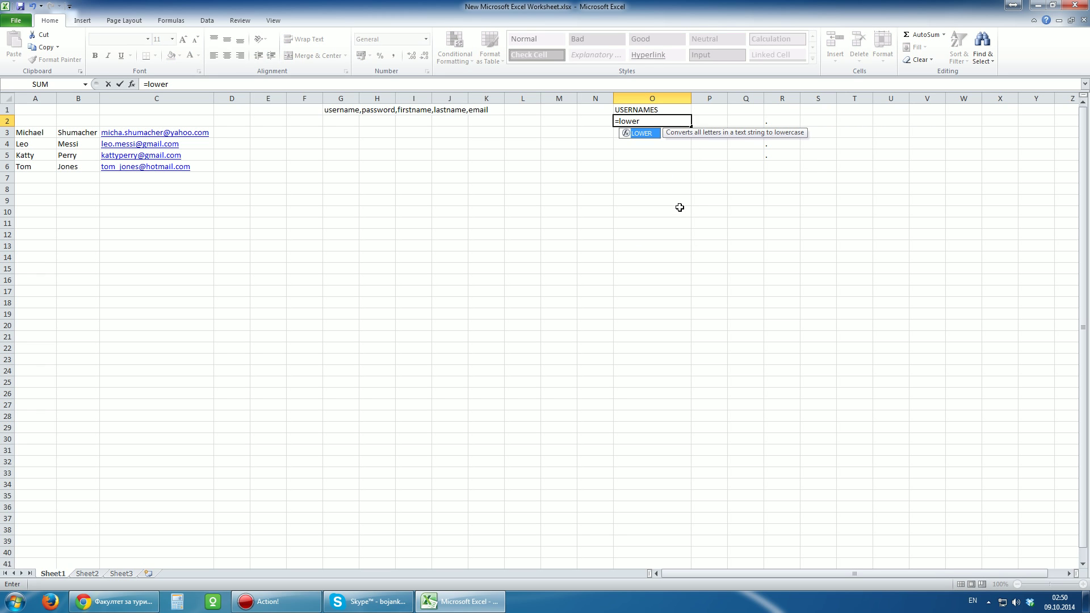
{"action": "type", "text": "(conc"}
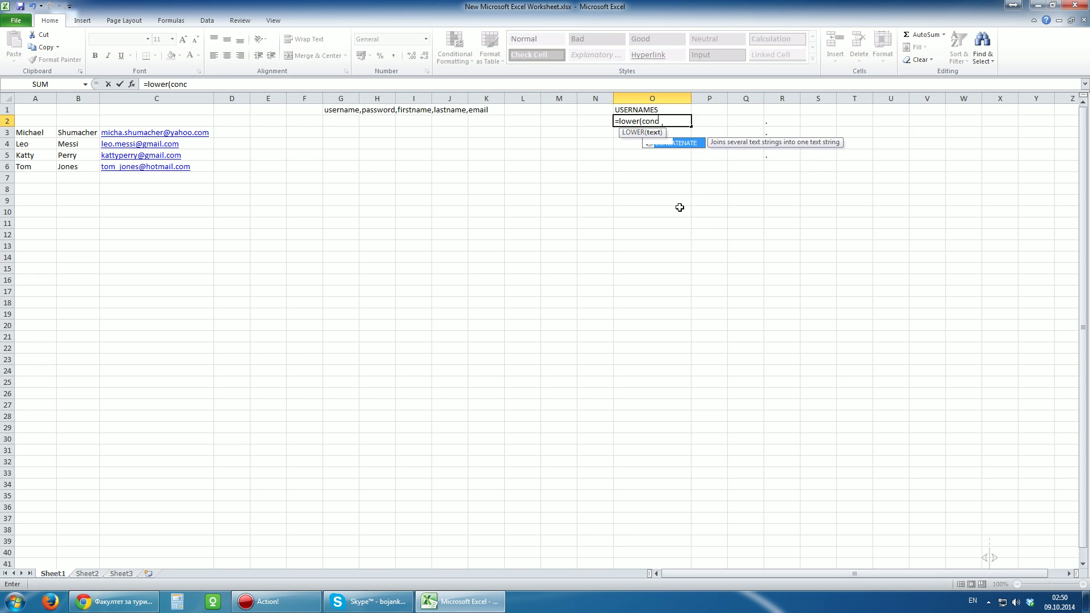
{"action": "type", "text": "atenate"}
{"action": "type", "text": "("}
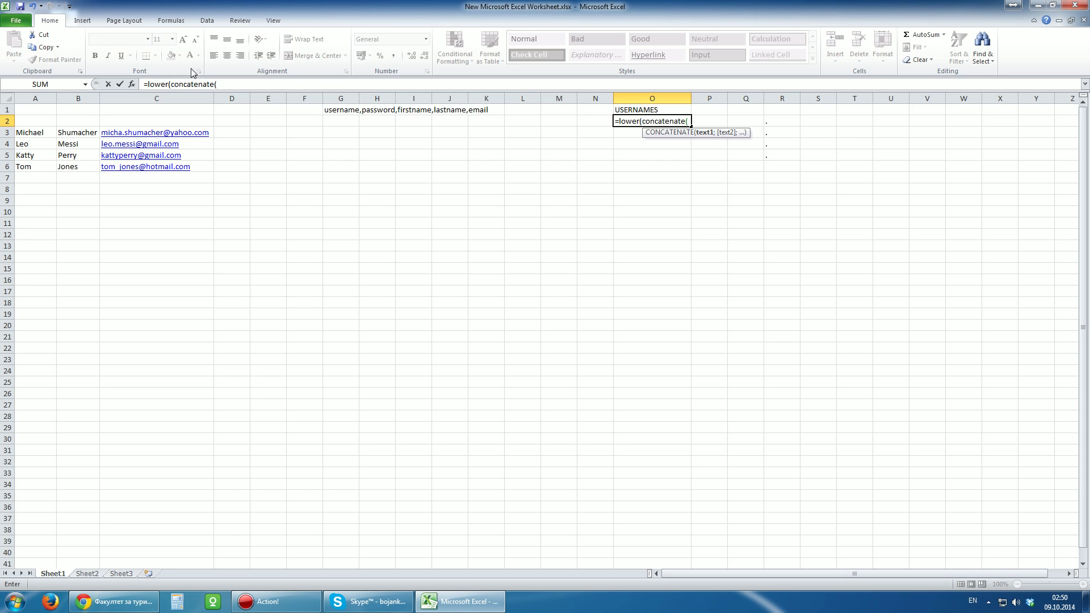
{"action": "left_click", "coordinate": [38, 132]}
{"action": "type", "text": ";"}
{"action": "left_click", "coordinate": [779, 121]}
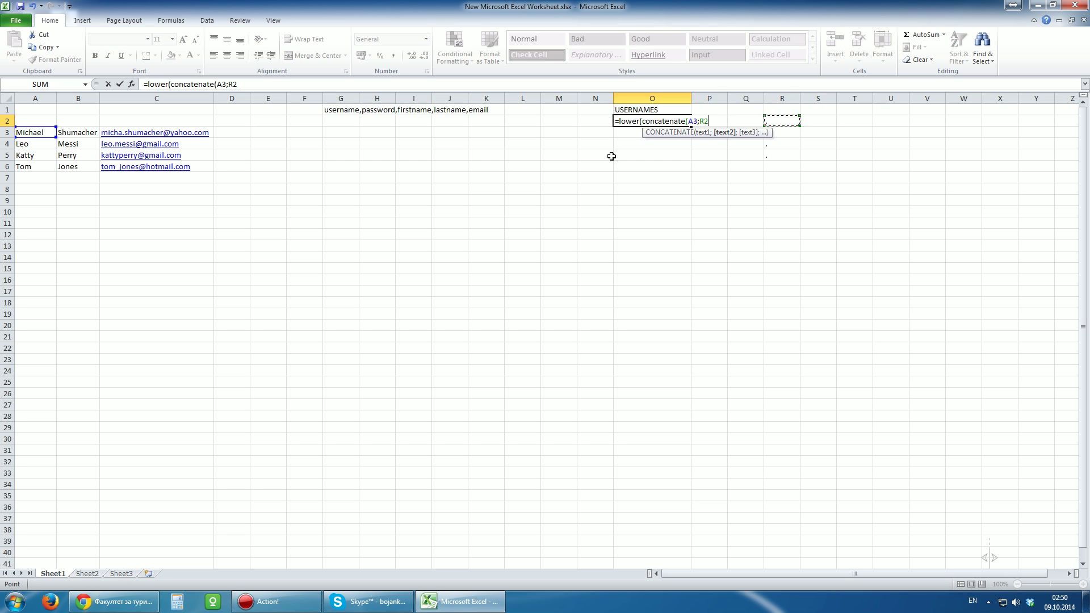
{"action": "type", "text": ";"}
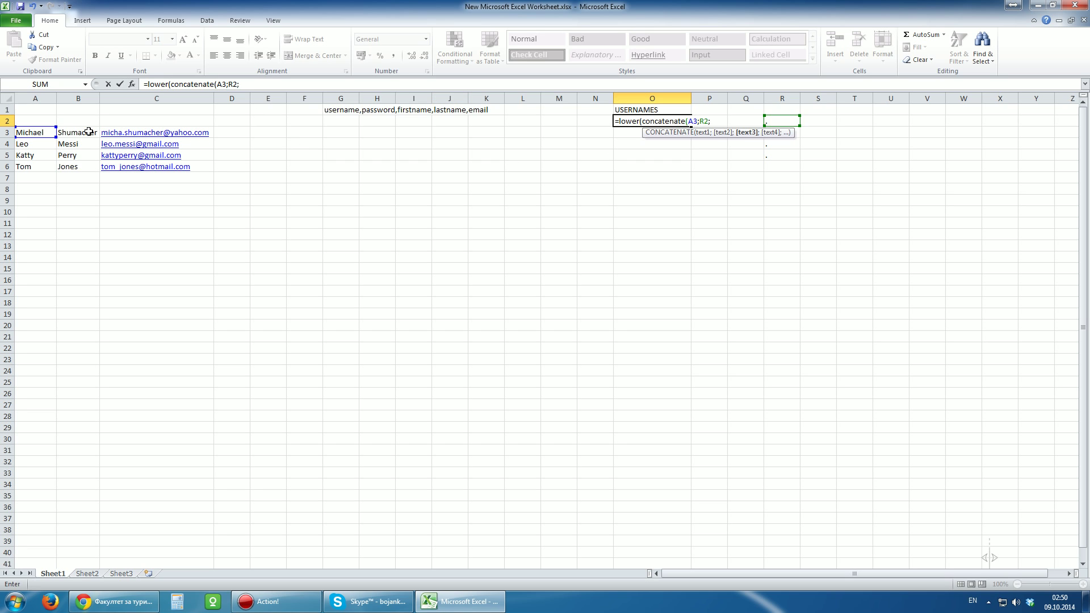
{"action": "left_click", "coordinate": [89, 132]}
{"action": "type", "text": ")"}
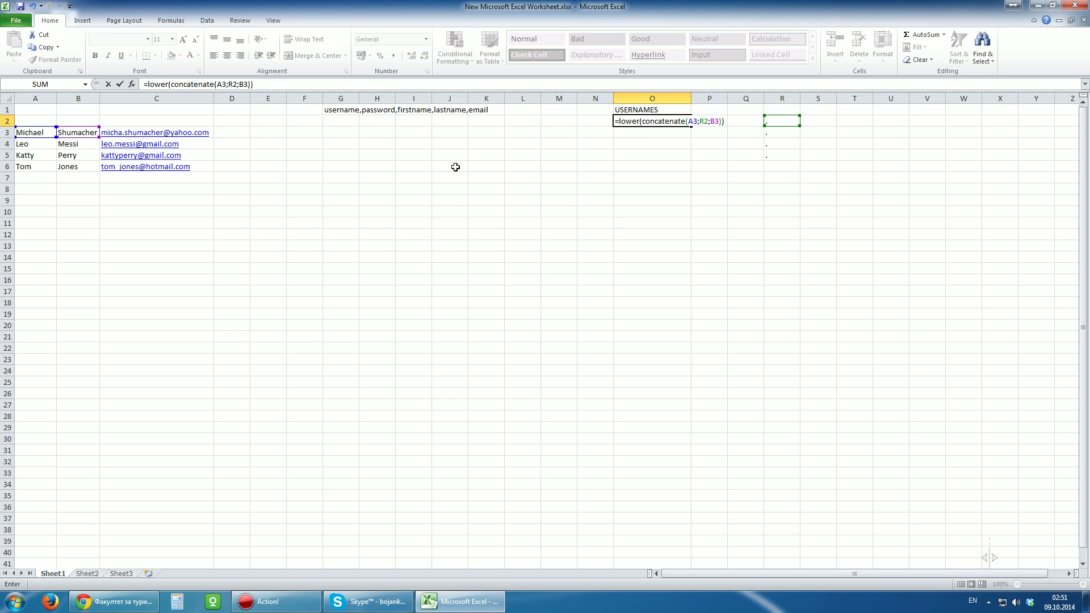
{"action": "left_click", "coordinate": [699, 166]}
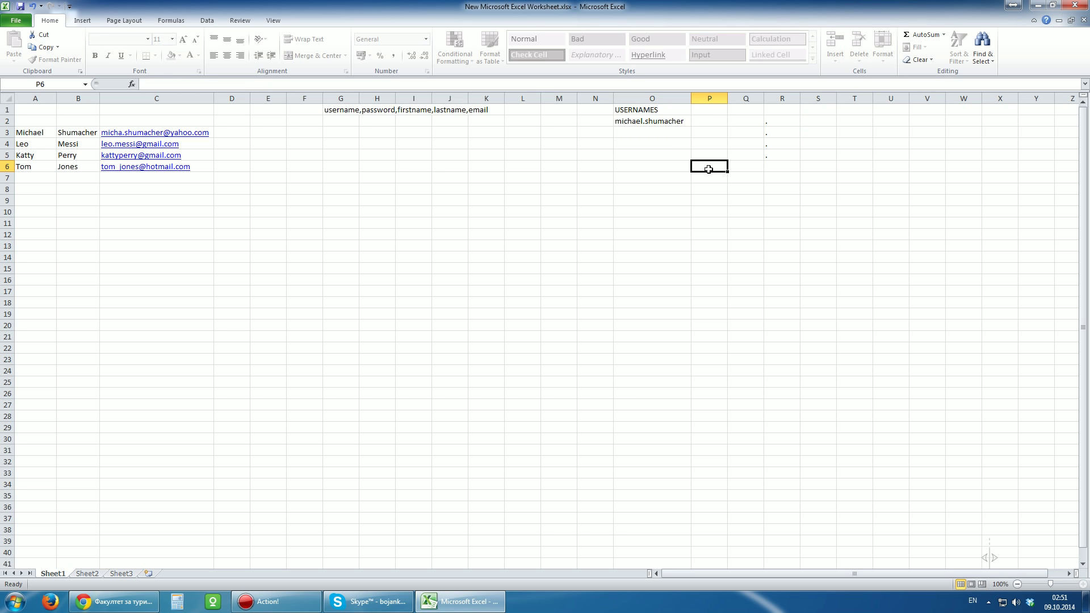
Copy the username formula down to O5, giving leo.messi, katty.perry and tom.jones
{"action": "left_click", "coordinate": [671, 121]}
{"action": "left_click_drag", "start_coordinate": [691, 127], "coordinate": [686, 165]}
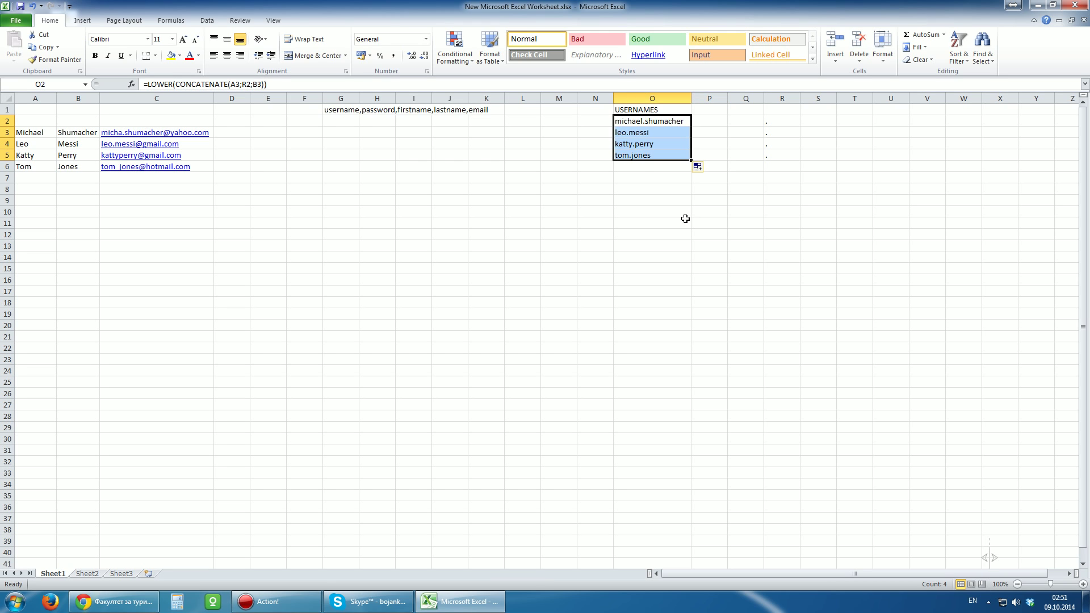
{"action": "left_click", "coordinate": [684, 216]}
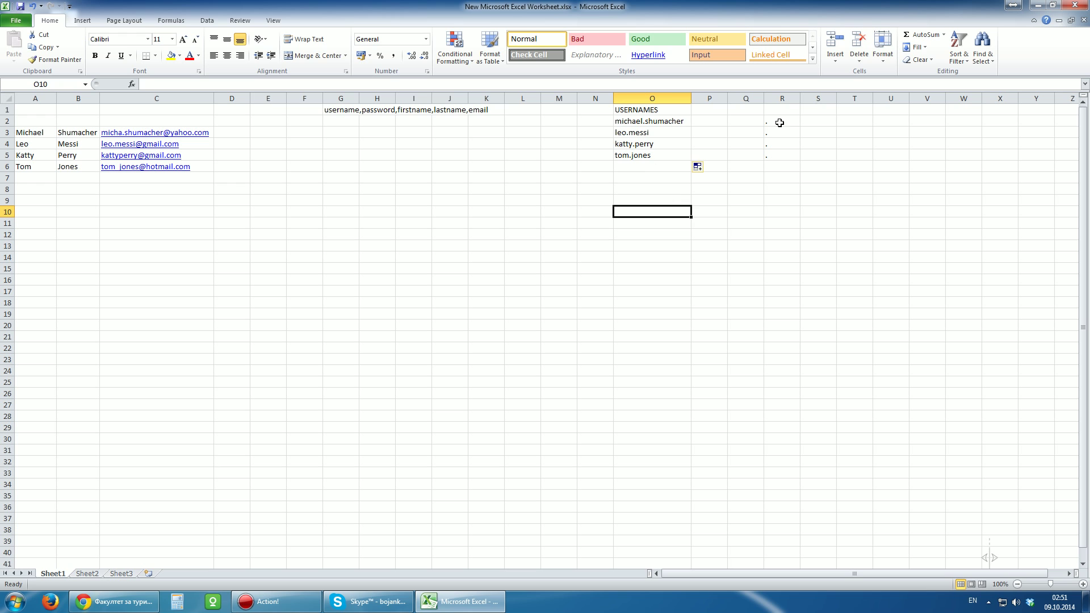
Delete the dots in column R, then undo to restore R3:R5
{"action": "left_click_drag", "start_coordinate": [778, 122], "coordinate": [782, 168]}
{"action": "key", "text": "BackSpace"}
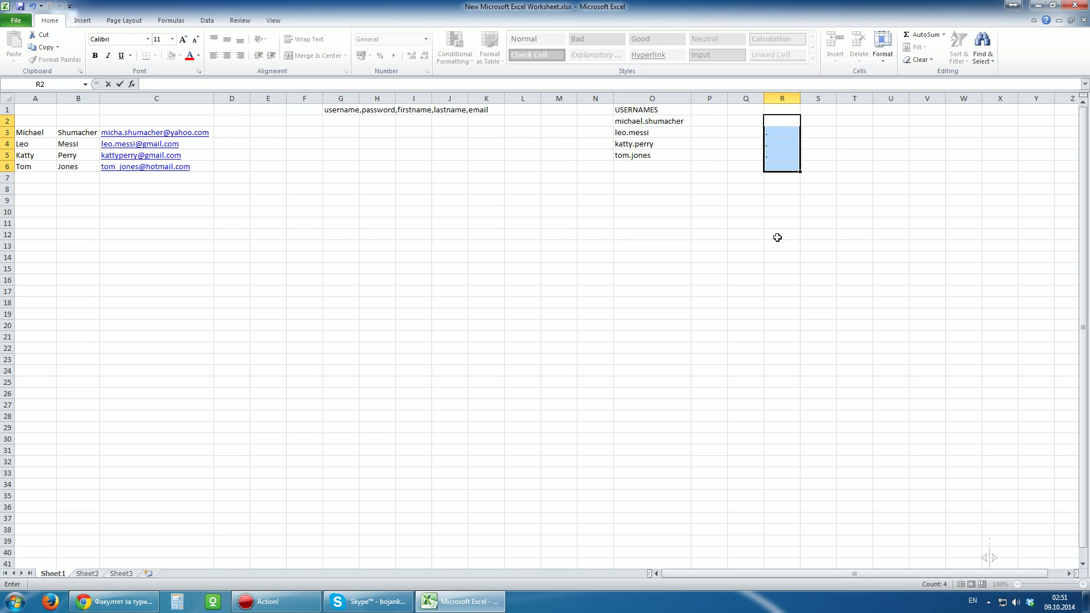
{"action": "left_click", "coordinate": [782, 135]}
{"action": "left_click", "coordinate": [784, 154]}
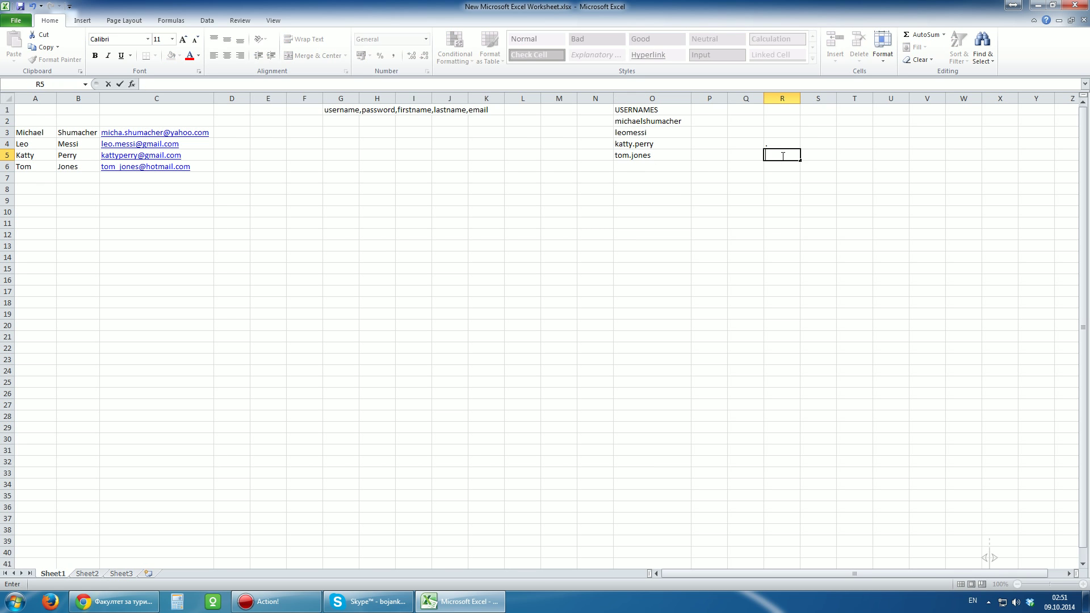
{"action": "key", "text": "Delete"}
{"action": "left_click", "coordinate": [769, 146]}
{"action": "key", "text": "Delete"}
{"action": "left_click", "coordinate": [746, 177]}
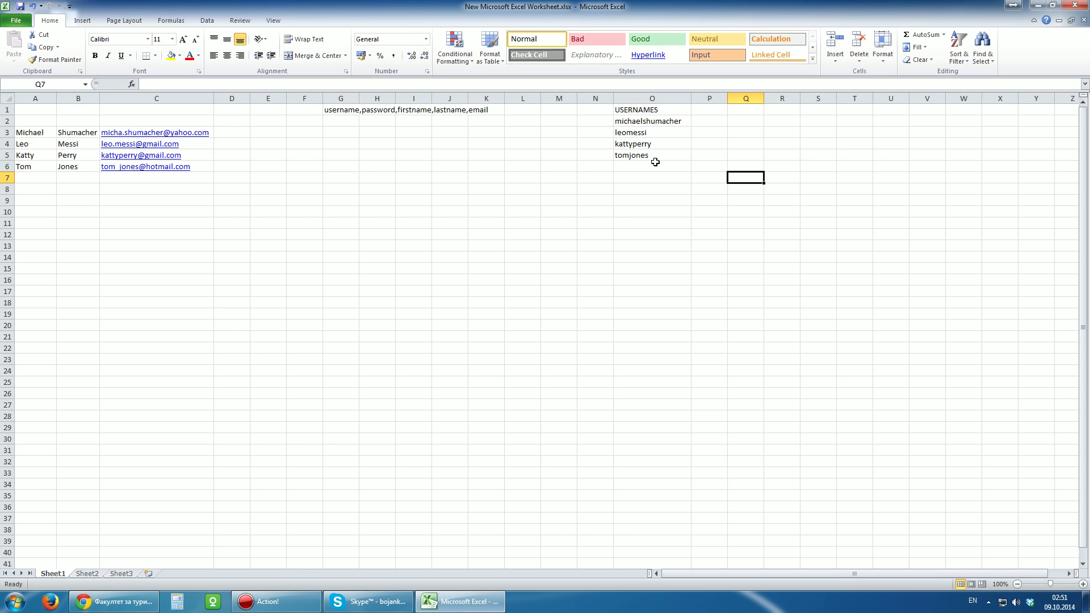
{"action": "key", "text": "ctrl+z"}
{"action": "key", "text": "ctrl+z"}
{"action": "key", "text": "ctrl+z"}
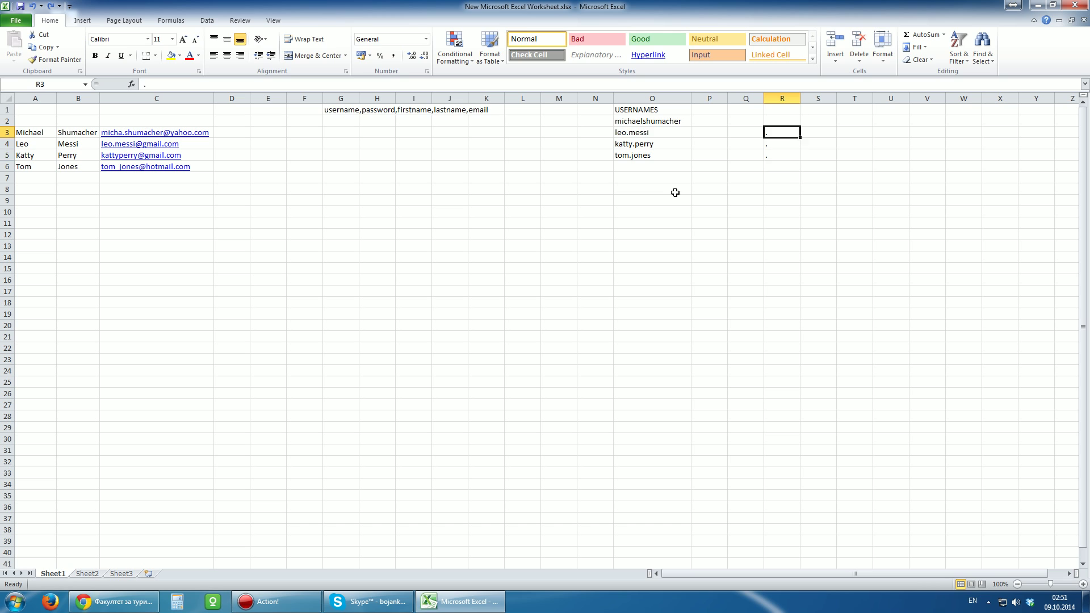
{"action": "key", "text": "ctrl+z"}
Paste the usernames from O2:O5 as plain values into S2
{"action": "left_click", "coordinate": [675, 192]}
{"action": "left_click_drag", "start_coordinate": [661, 159], "coordinate": [655, 122]}
{"action": "key", "text": "ctrl+c"}
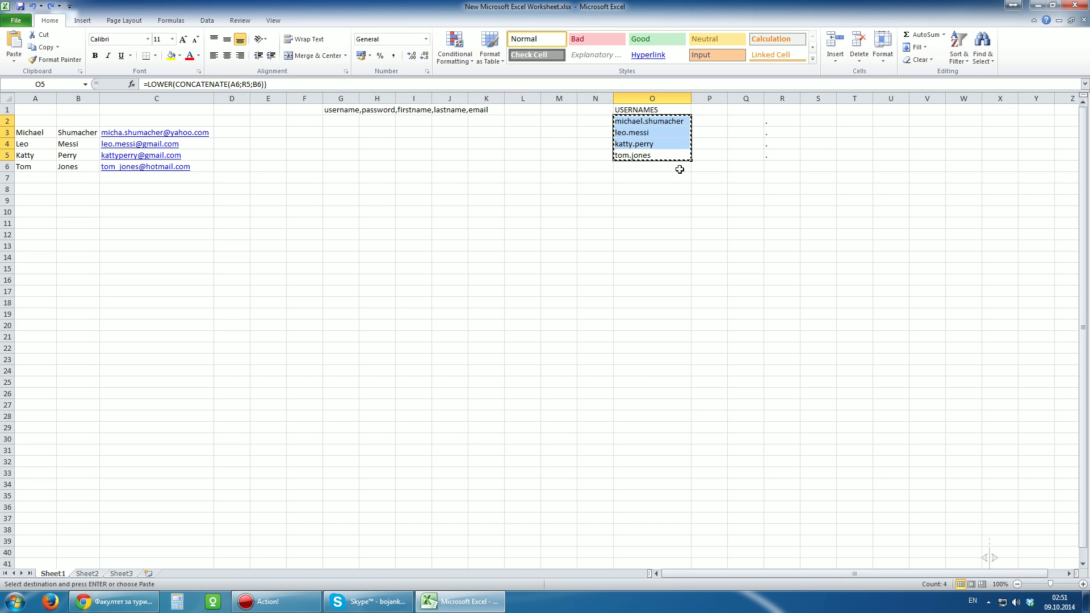
{"action": "left_click", "coordinate": [816, 121]}
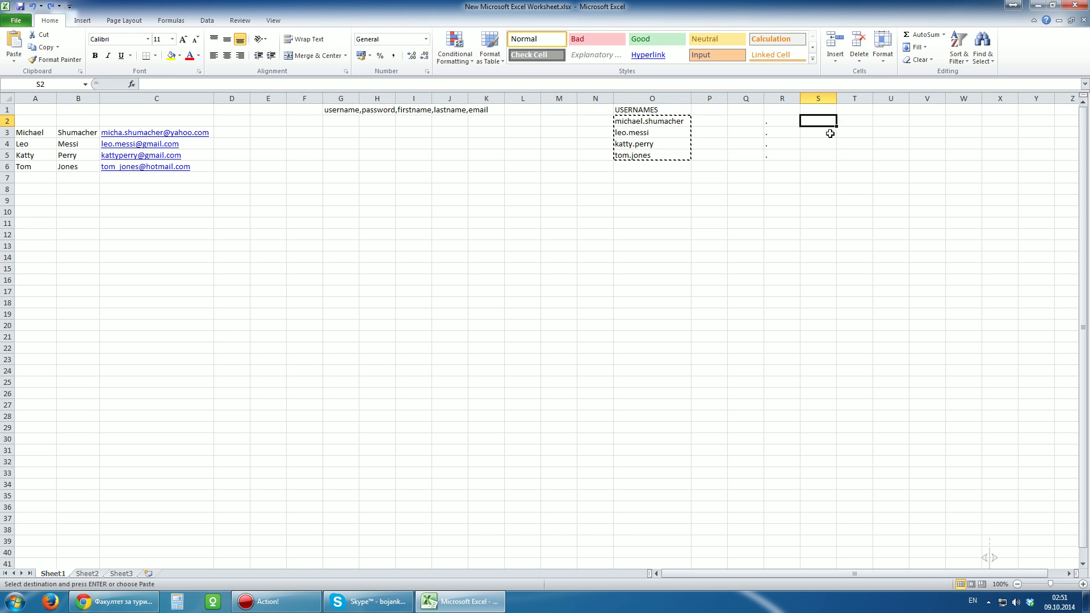
{"action": "right_click", "coordinate": [820, 119]}
{"action": "left_click", "coordinate": [863, 164]}
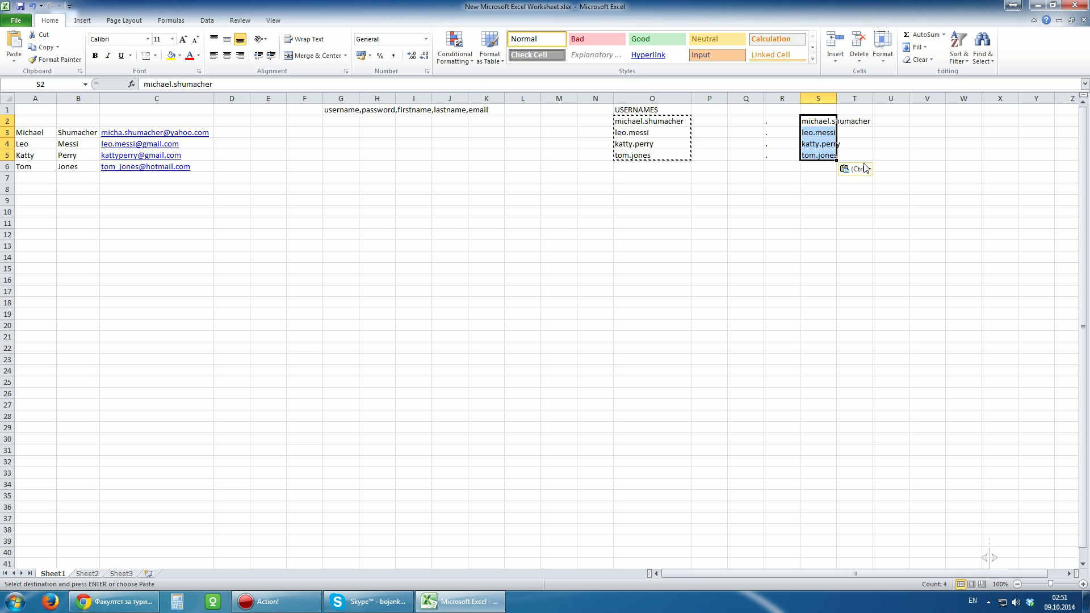
Clear the old header, username formulas and dots in O1:R5
{"action": "left_click", "coordinate": [782, 199]}
{"action": "mouse_move", "coordinate": [782, 155]}
{"action": "left_mouse_down"}
{"action": "mouse_move", "coordinate": [654, 136]}
{"action": "mouse_move", "coordinate": [629, 111]}
{"action": "left_mouse_up"}
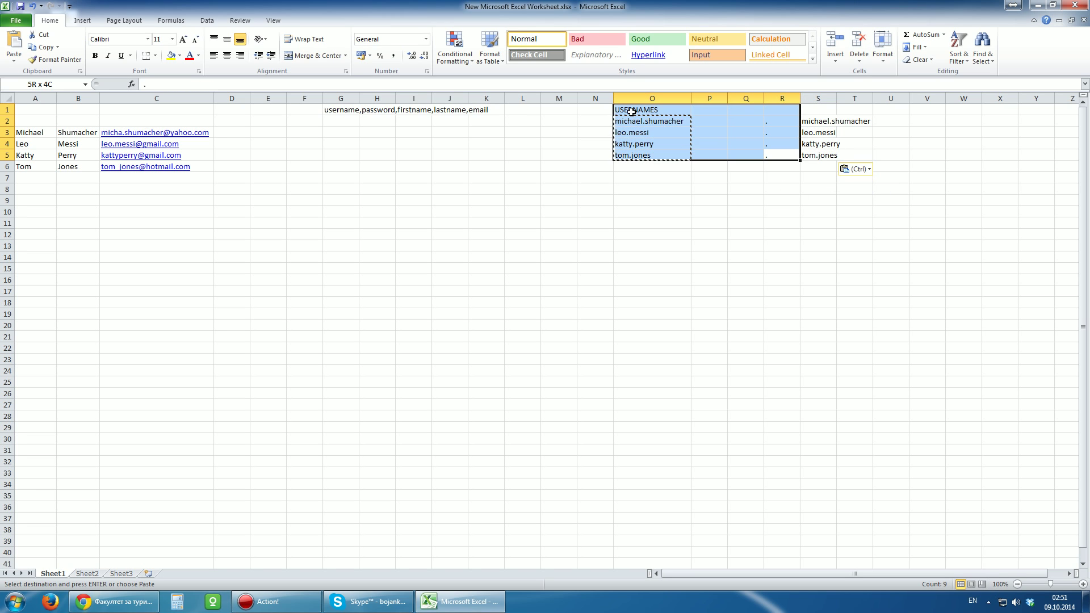
{"action": "key", "text": "Delete"}
Copy the value usernames back to O2:O5 and retype USERNAMES in O1
{"action": "left_click", "coordinate": [782, 211]}
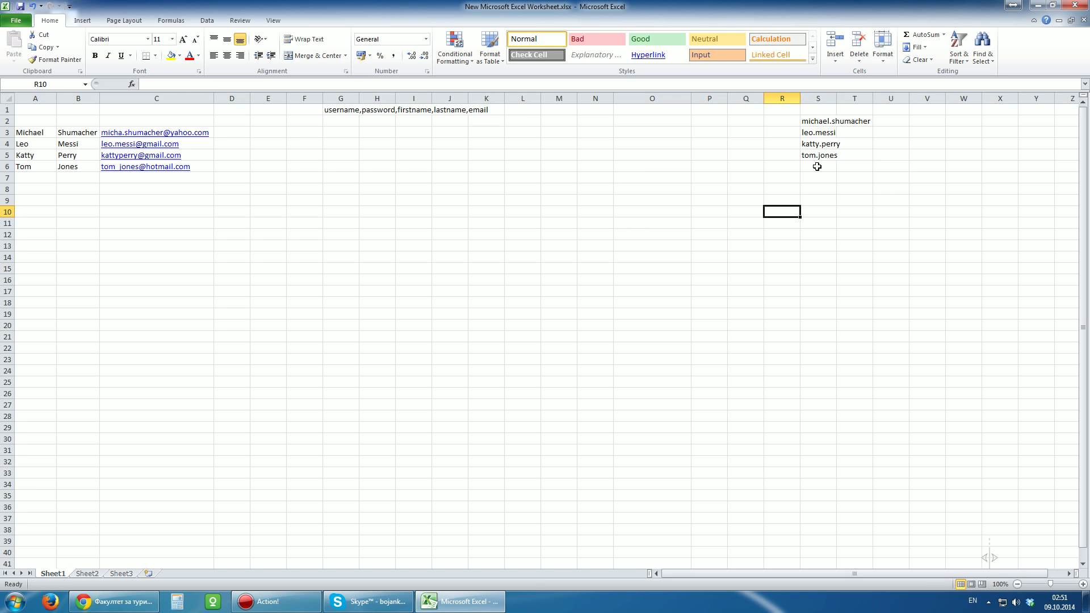
{"action": "left_click_drag", "start_coordinate": [818, 158], "coordinate": [818, 125]}
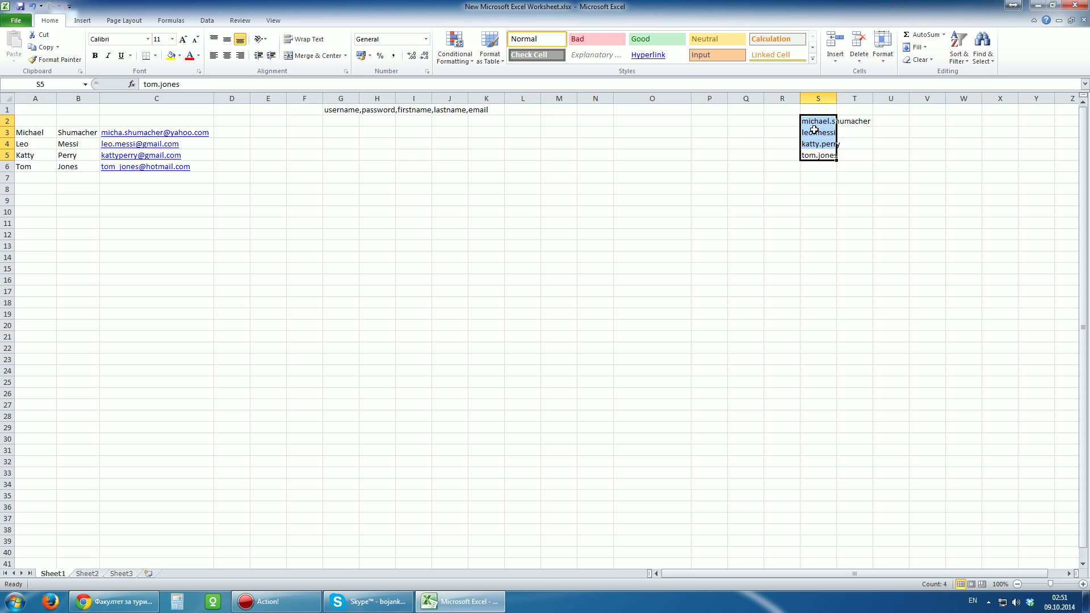
{"action": "key", "text": "ctrl+c"}
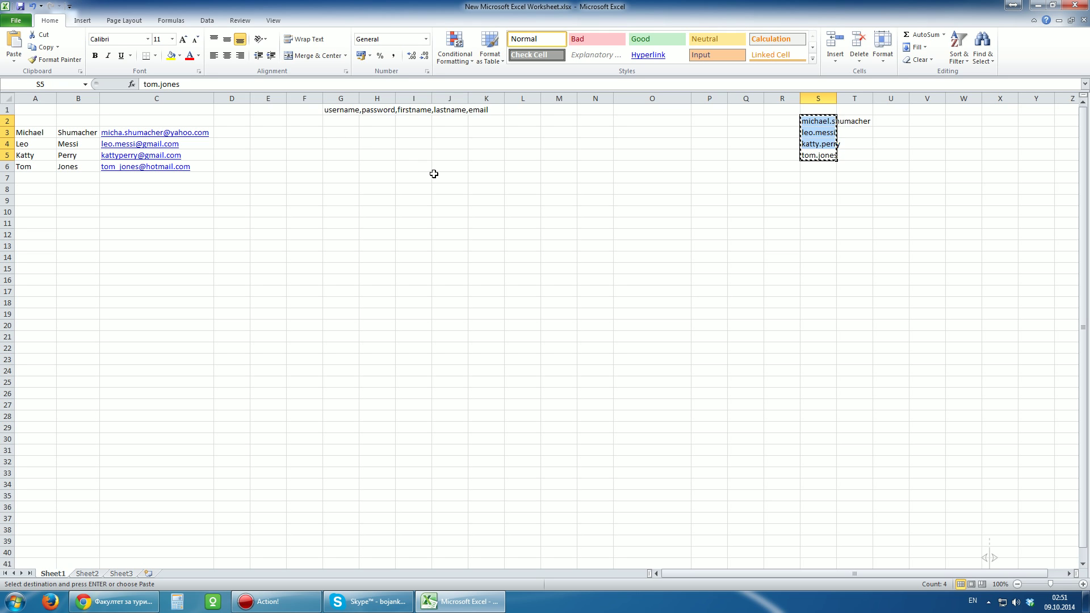
{"action": "left_click", "coordinate": [579, 126]}
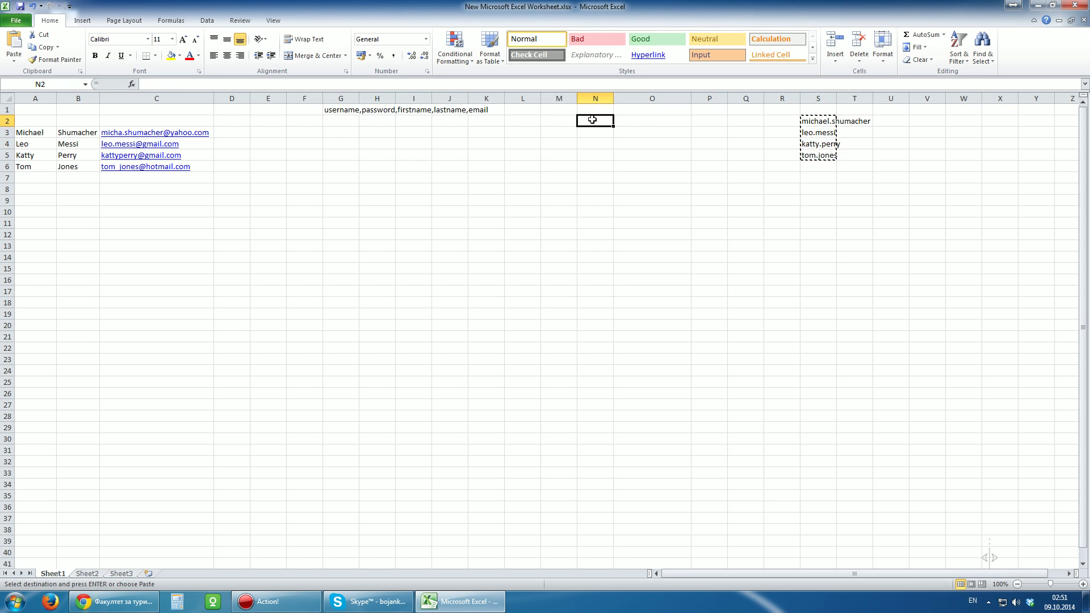
{"action": "left_click", "coordinate": [639, 119]}
{"action": "key", "text": "ctrl+v"}
{"action": "left_click", "coordinate": [636, 109]}
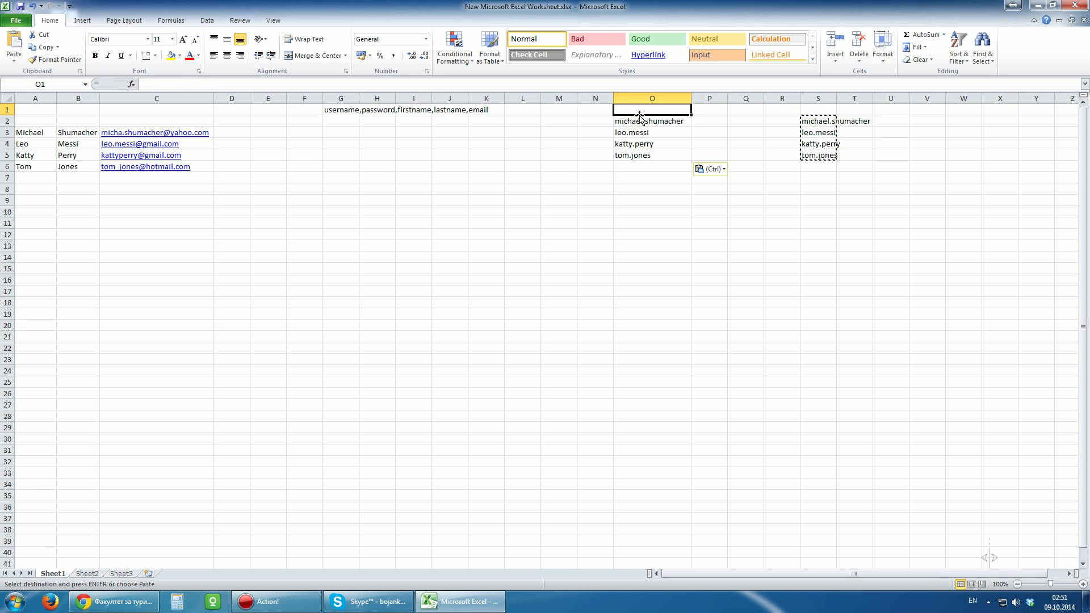
{"action": "type", "text": "USERNAMES"}
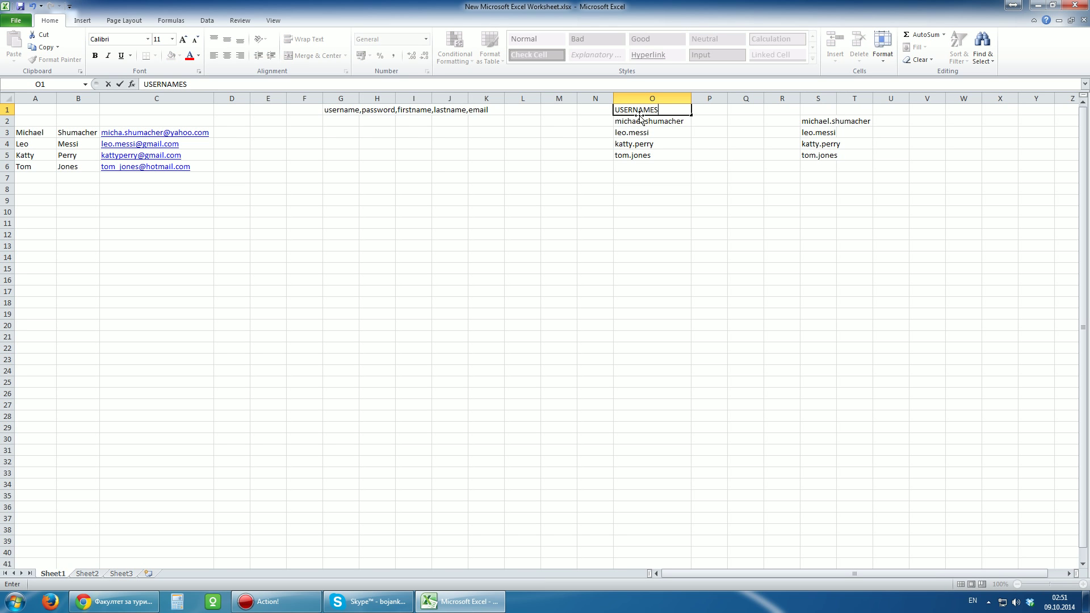
{"action": "left_click", "coordinate": [783, 214]}
Clear the temporary usernames and leftover cells in columns S and T
{"action": "left_click_drag", "start_coordinate": [820, 152], "coordinate": [815, 111]}
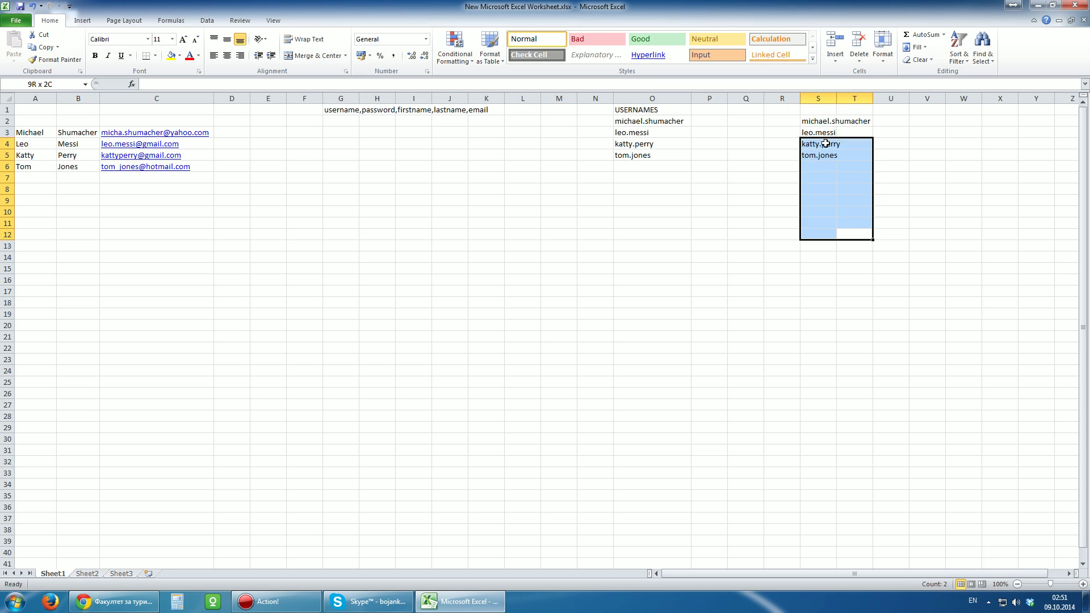
{"action": "left_click_drag", "start_coordinate": [855, 234], "coordinate": [805, 116]}
{"action": "key", "text": "Delete"}
{"action": "left_click", "coordinate": [709, 189]}
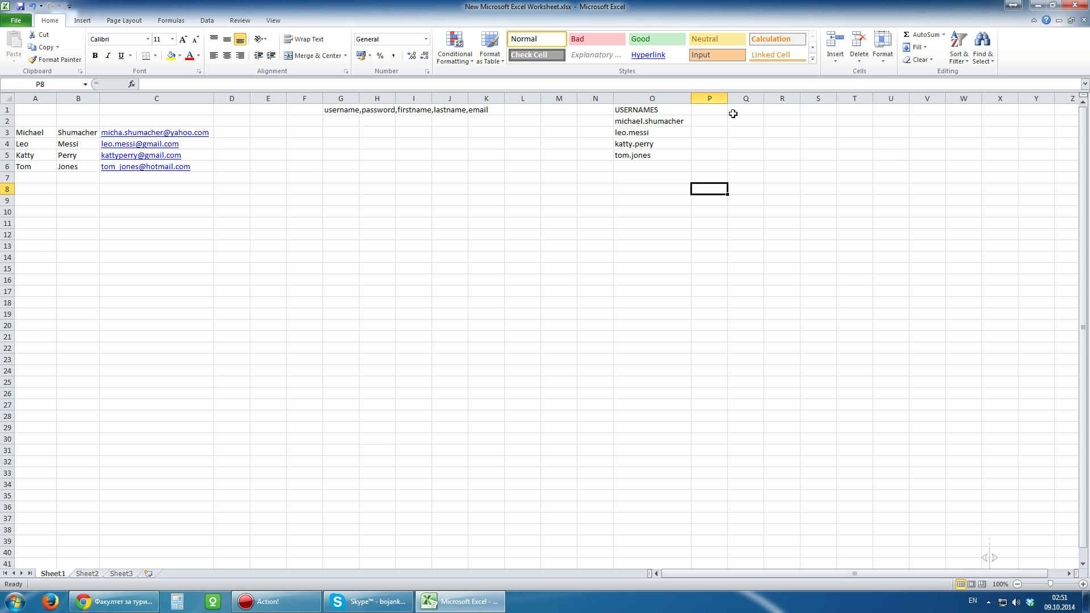
Widen column P and head it PASSWORDS
{"action": "left_click", "coordinate": [725, 107]}
{"action": "left_click_drag", "start_coordinate": [736, 98], "coordinate": [797, 98]}
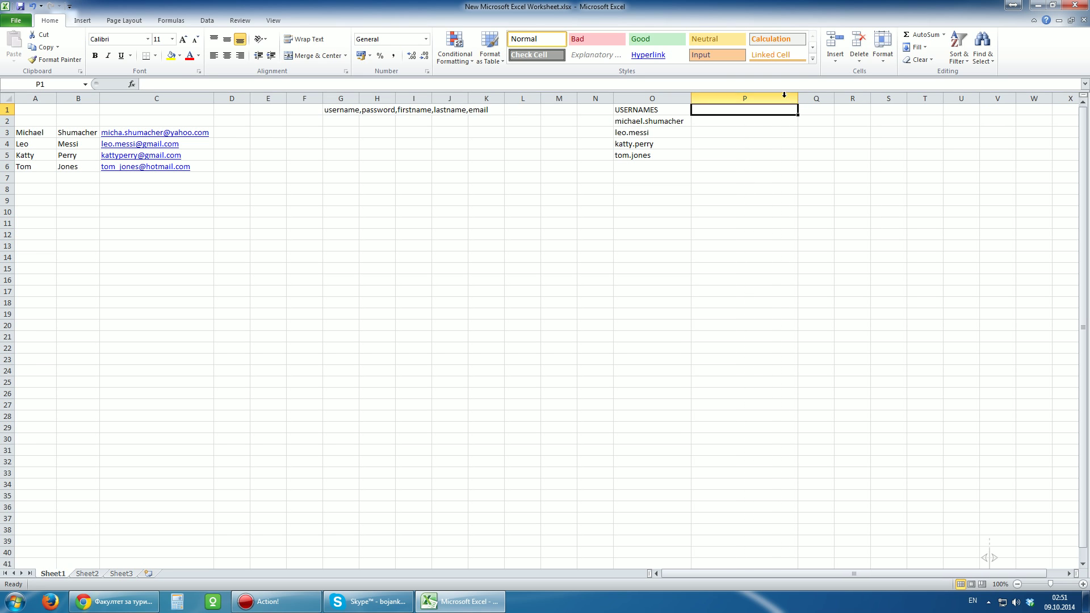
{"action": "type", "text": "PASSWO"}
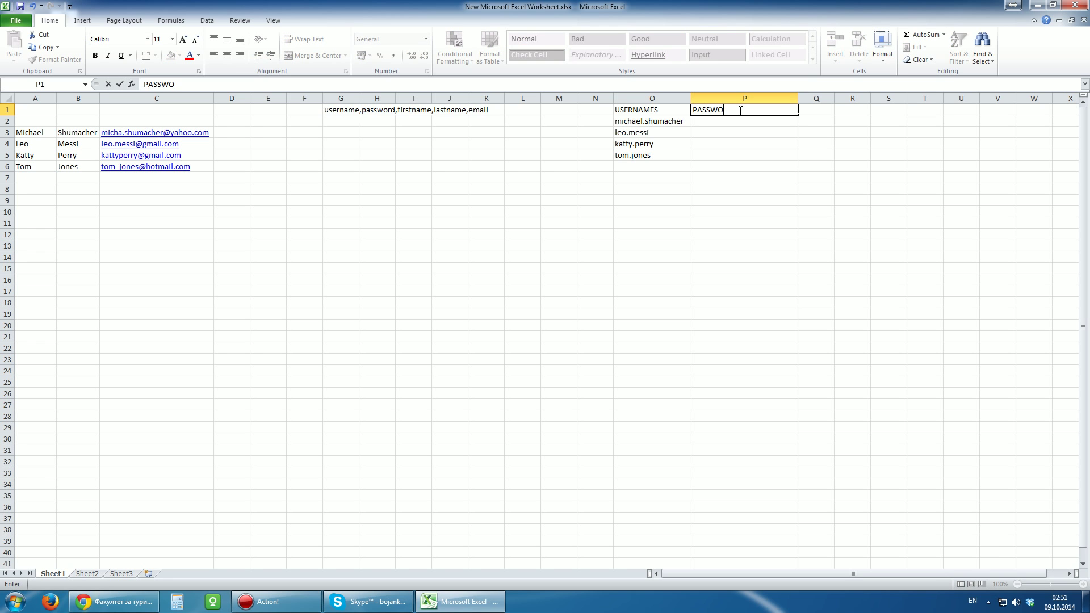
{"action": "type", "text": "RDS"}
{"action": "key", "text": "Return"}
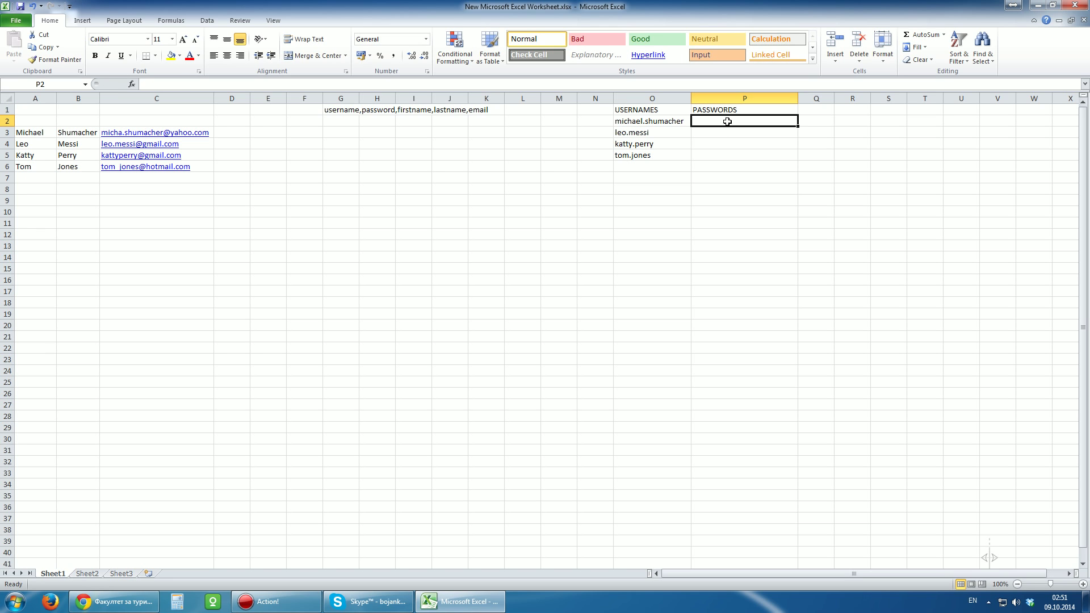
Enter =CONCATENATE(A3;B3;"1#") in P2, giving MichaelShumacher1#
{"action": "type", "text": "concat"}
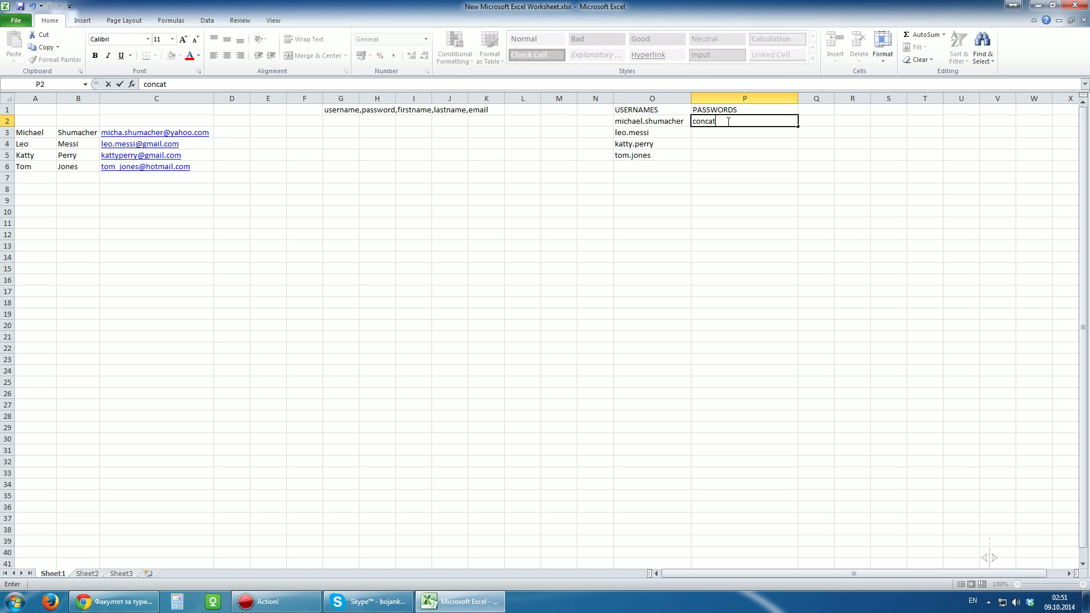
{"action": "key", "text": "BackSpace"}
{"action": "key", "text": "BackSpace"}
{"action": "key", "text": "BackSpace"}
{"action": "type", "text": "co"}
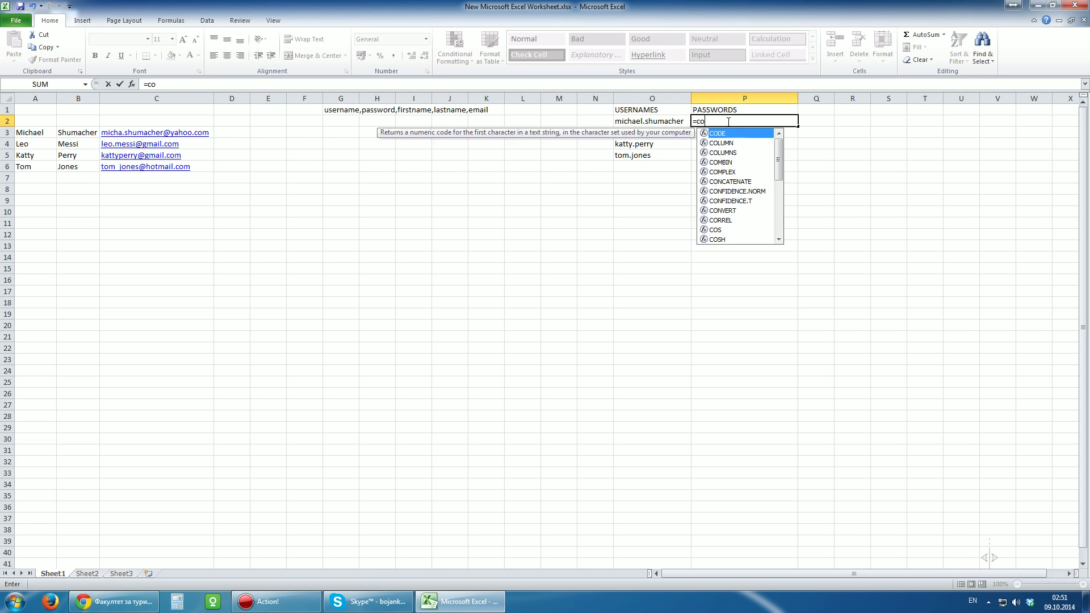
{"action": "type", "text": "ncatenate"}
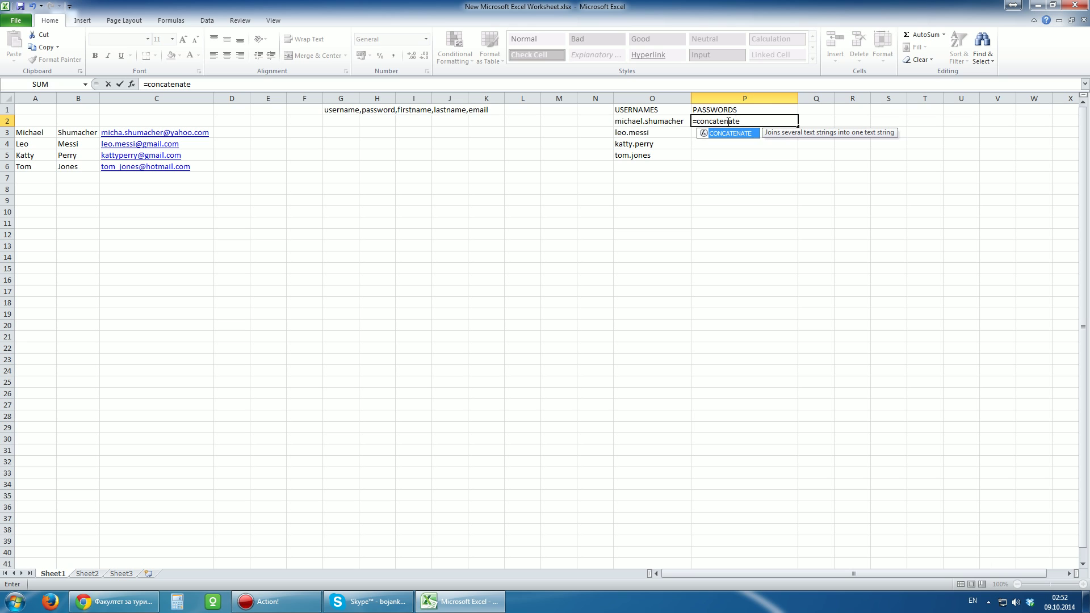
{"action": "type", "text": "("}
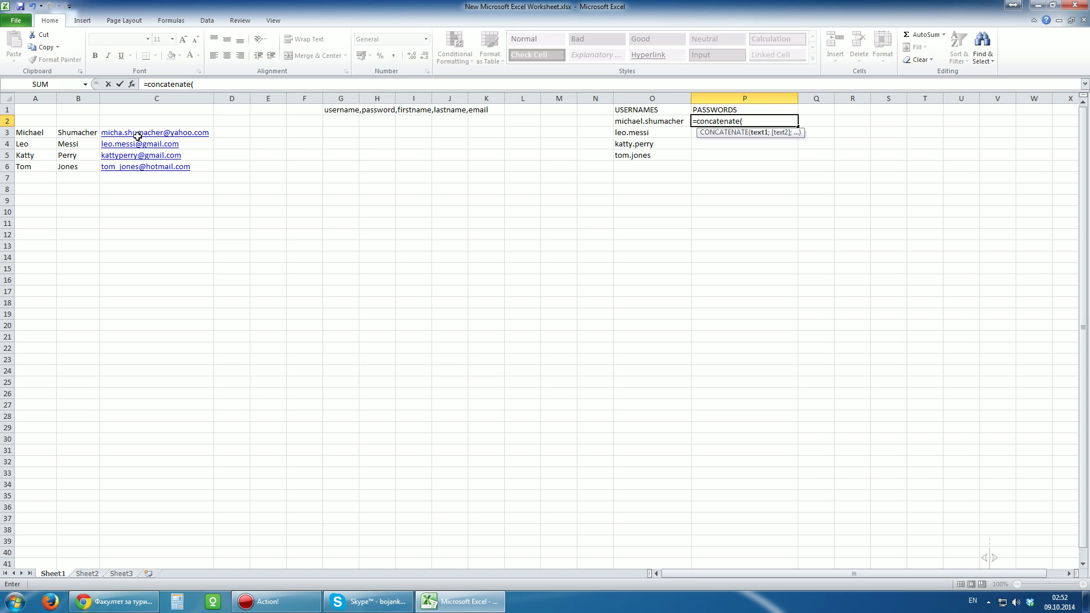
{"action": "left_click", "coordinate": [46, 132]}
{"action": "type", "text": ";"}
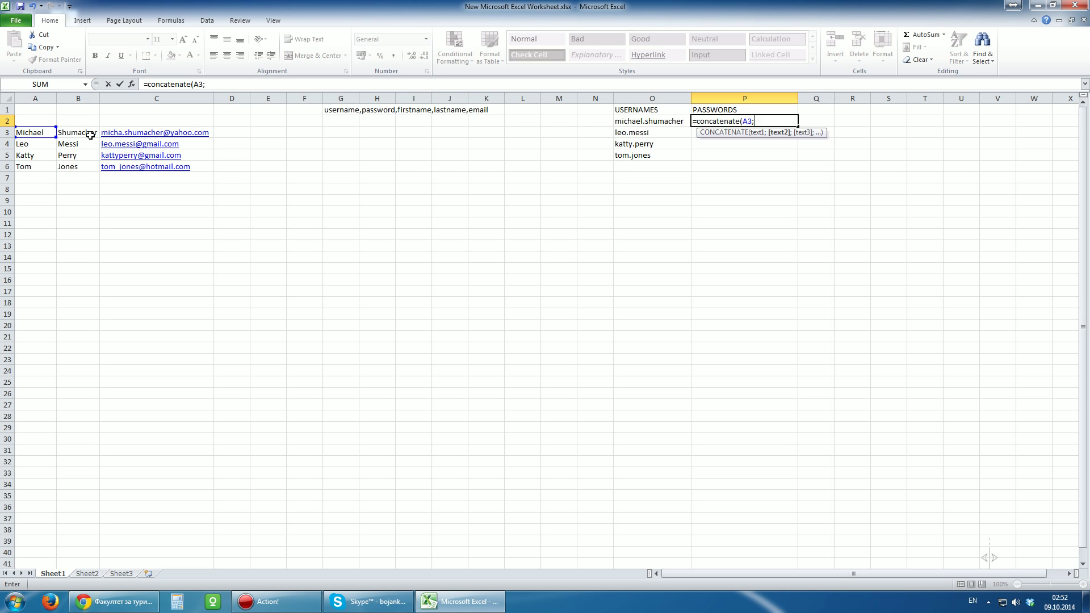
{"action": "left_click", "coordinate": [91, 134]}
{"action": "type", "text": ";\"1"}
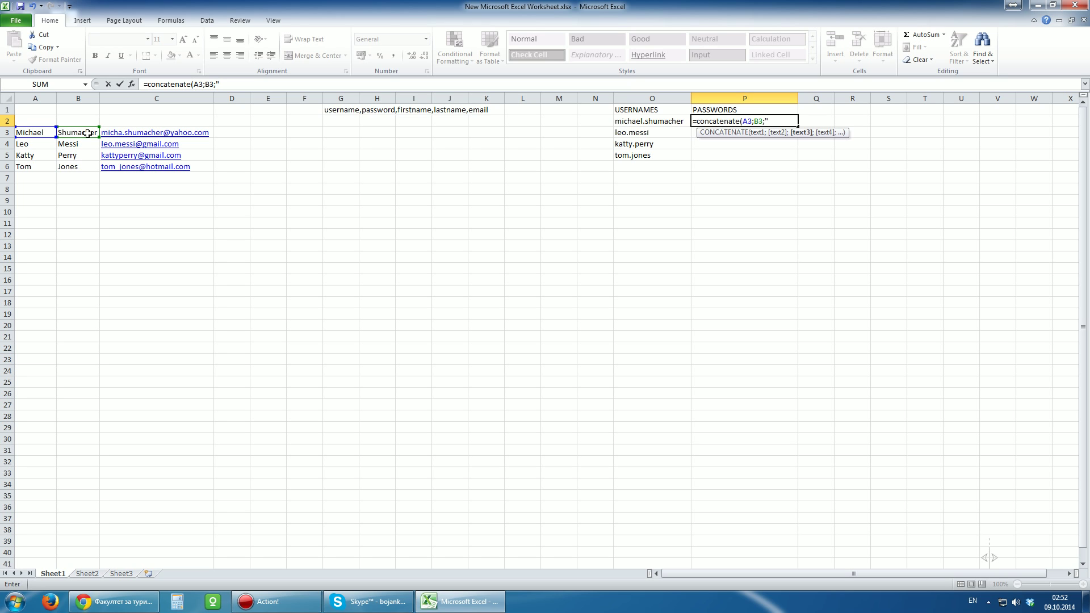
{"action": "type", "text": "#"}
{"action": "type", "text": "\""}
{"action": "left_click", "coordinate": [802, 166]}
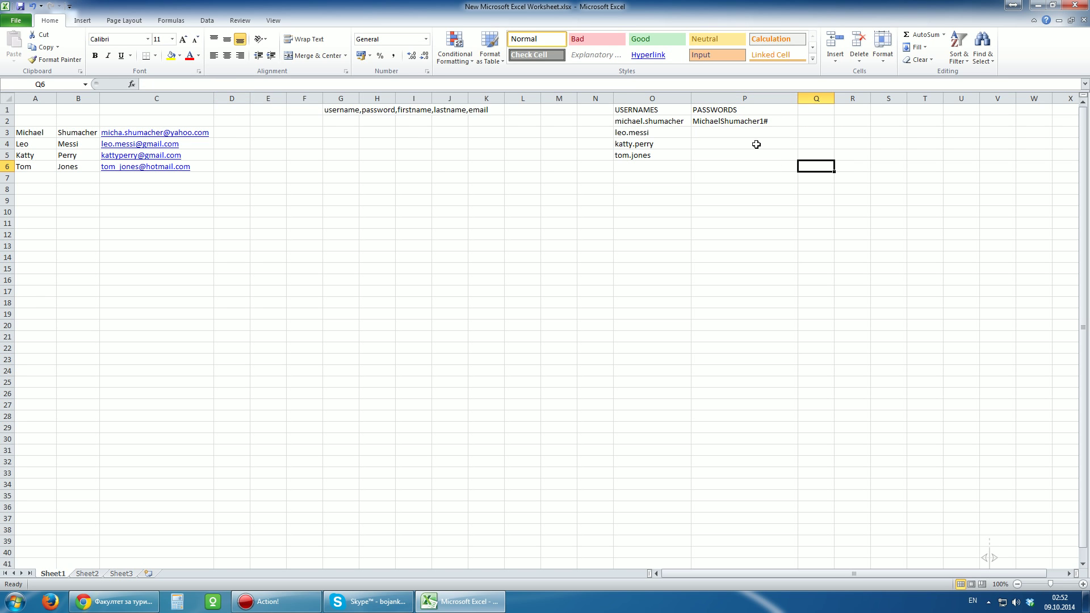
Fill the password formula down to P5 and paste the passwords as values into R2:R5
{"action": "left_click", "coordinate": [758, 118]}
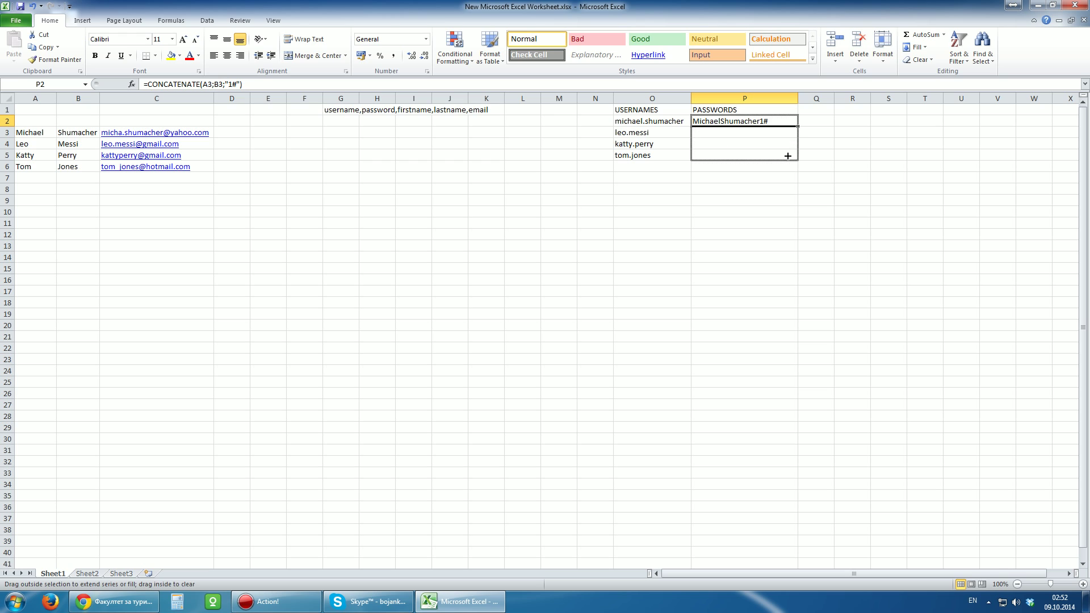
{"action": "left_click_drag", "start_coordinate": [797, 125], "coordinate": [797, 159]}
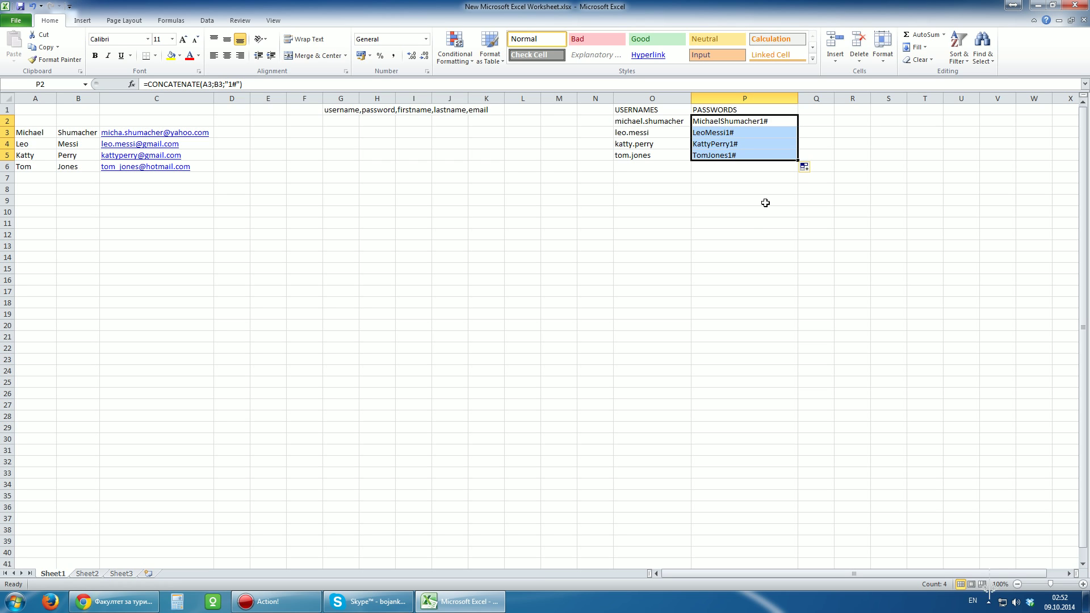
{"action": "left_click", "coordinate": [751, 233]}
{"action": "left_click_drag", "start_coordinate": [735, 154], "coordinate": [728, 123]}
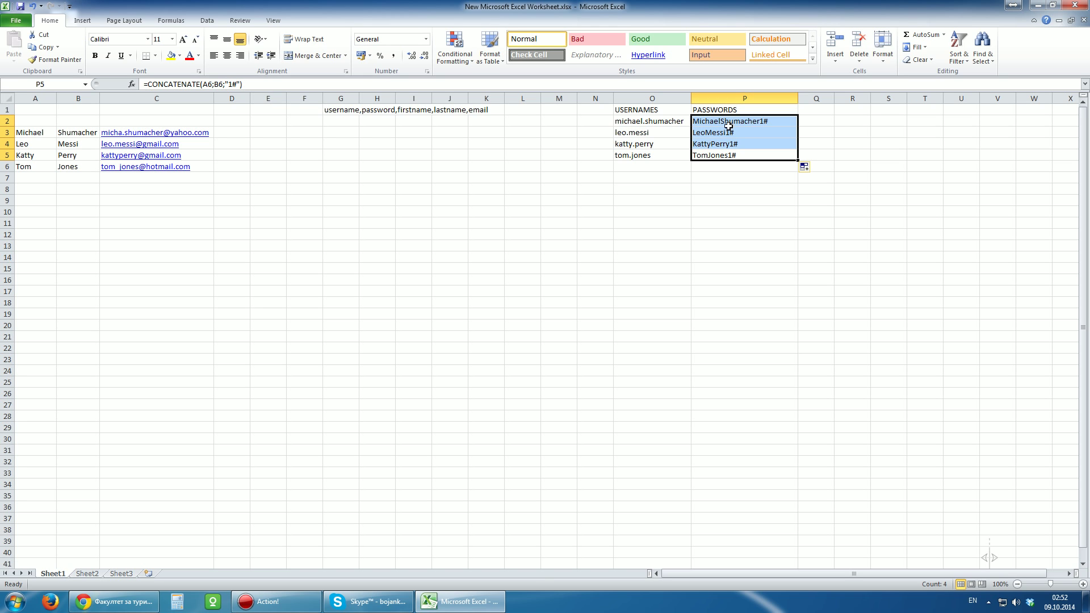
{"action": "key", "text": "ctrl+c"}
{"action": "left_click", "coordinate": [854, 119]}
{"action": "right_click", "coordinate": [854, 119]}
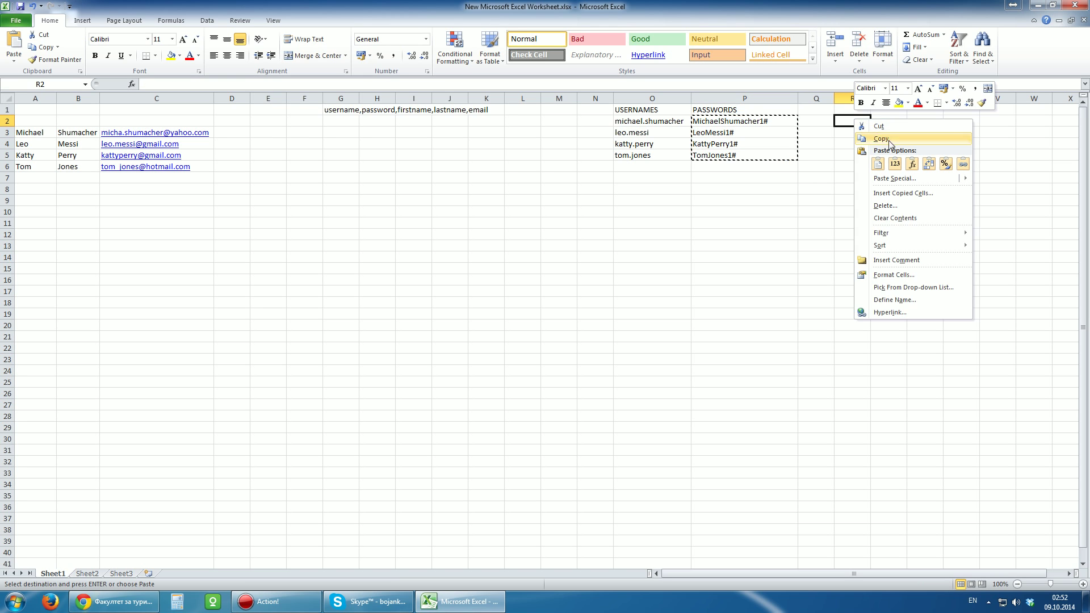
{"action": "left_click", "coordinate": [895, 164]}
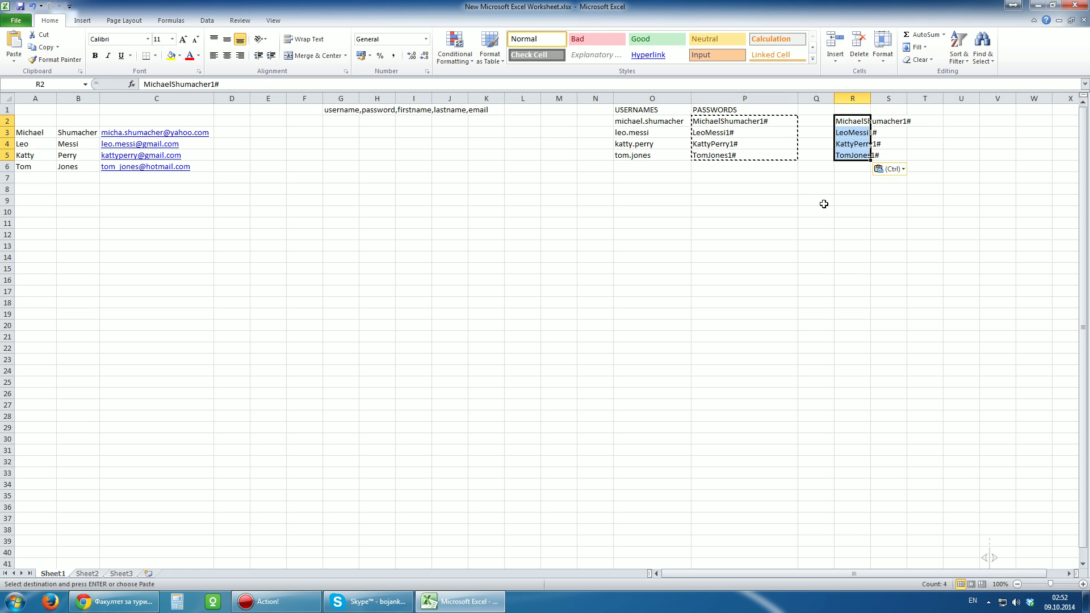
Clear the password formulas and move the value passwords from R2:R5 into P2:P5
{"action": "left_click", "coordinate": [789, 211]}
{"action": "left_click_drag", "start_coordinate": [750, 166], "coordinate": [738, 126]}
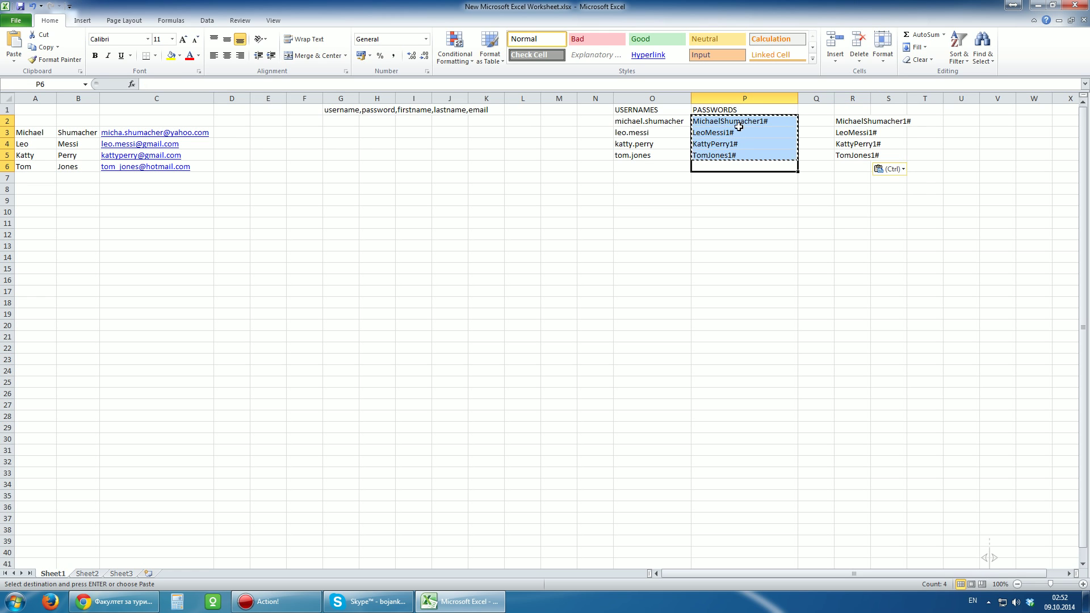
{"action": "key", "text": "Delete"}
{"action": "left_click_drag", "start_coordinate": [845, 120], "coordinate": [853, 149]}
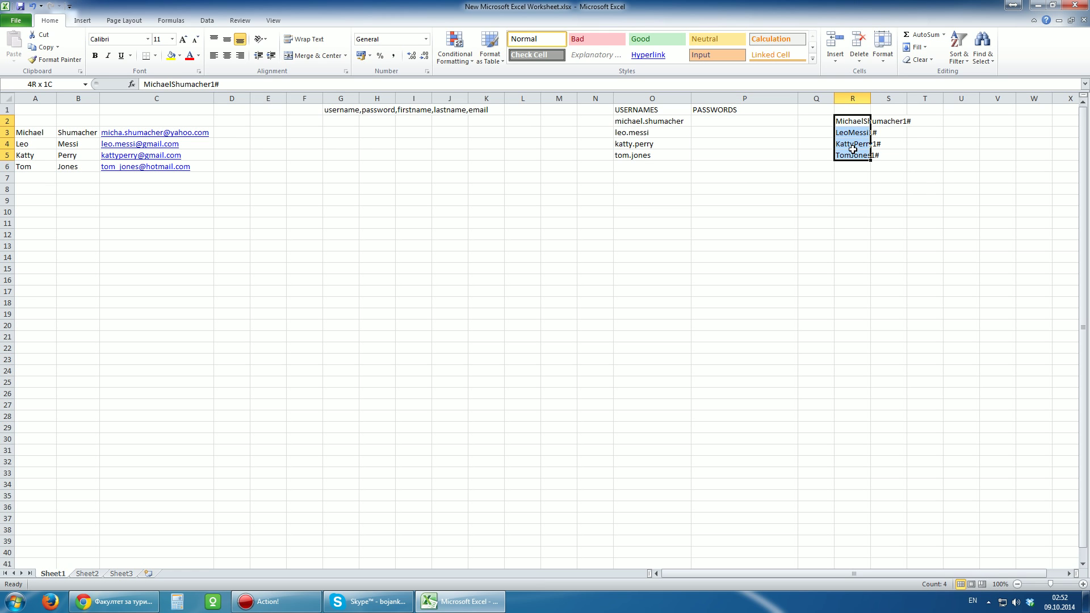
{"action": "key", "text": "ctrl+c"}
{"action": "left_click", "coordinate": [731, 121]}
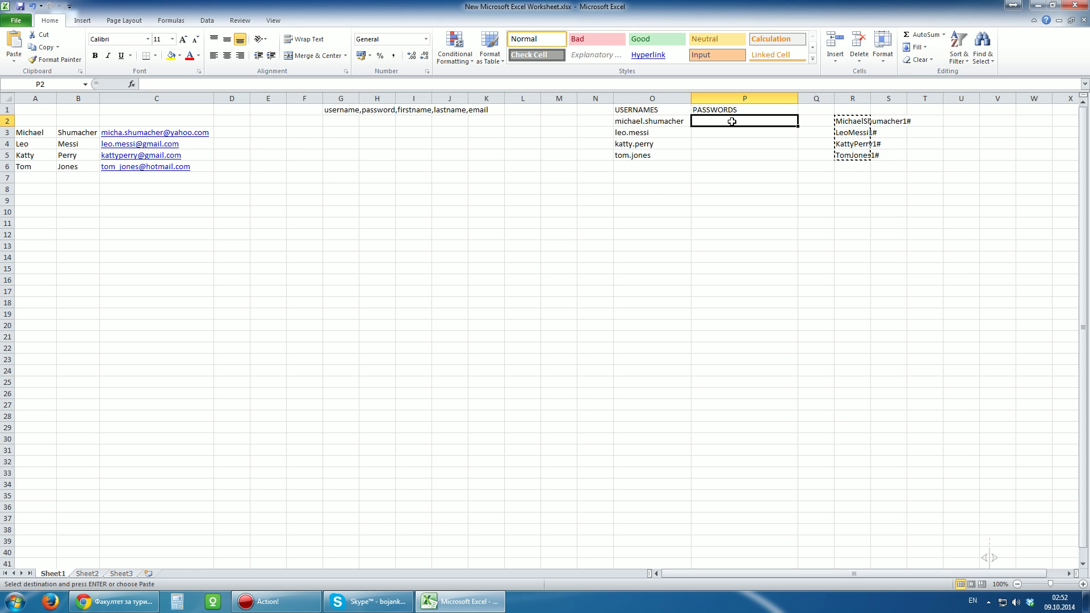
{"action": "key", "text": "Return"}
{"action": "left_click_drag", "start_coordinate": [767, 252], "coordinate": [779, 238]}
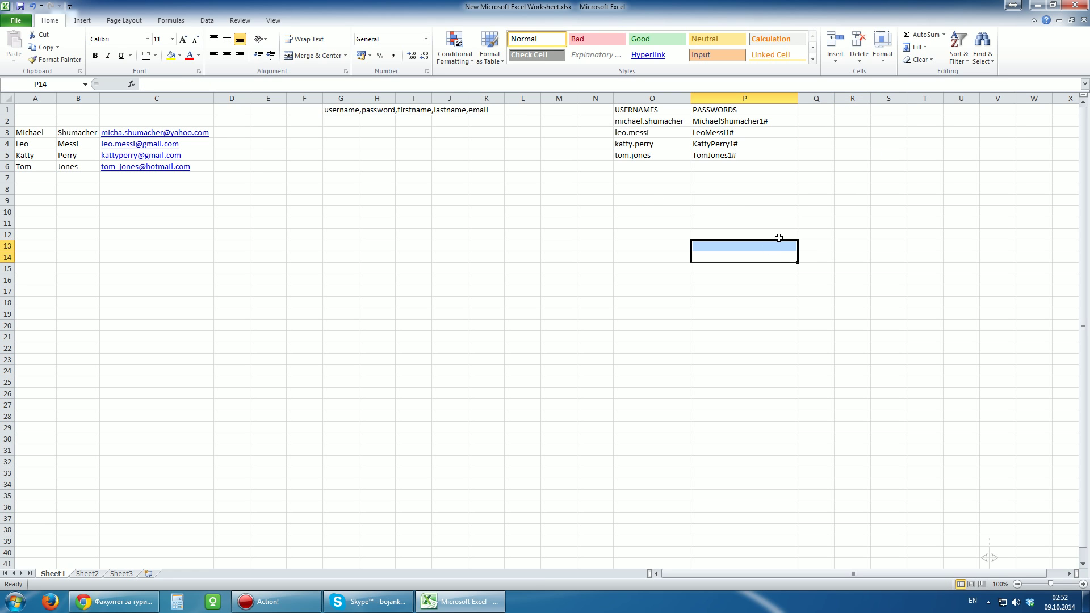
{"action": "left_click", "coordinate": [731, 199]}
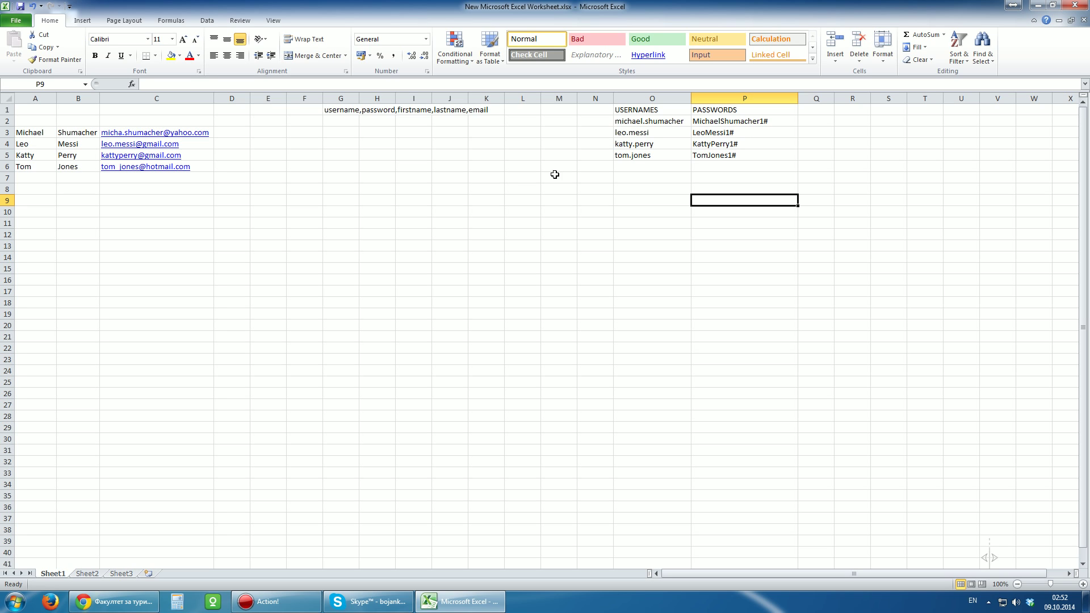
Start a CONCATENATE formula in G2 with username O2 followed by a "," separator
{"action": "left_click", "coordinate": [345, 121]}
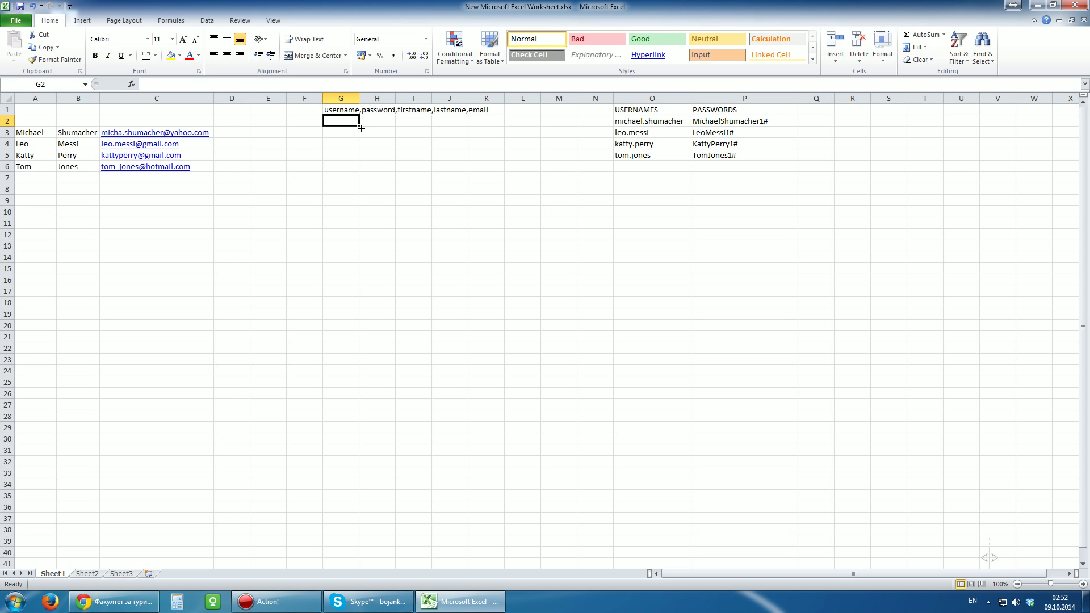
{"action": "type", "text": "conca"}
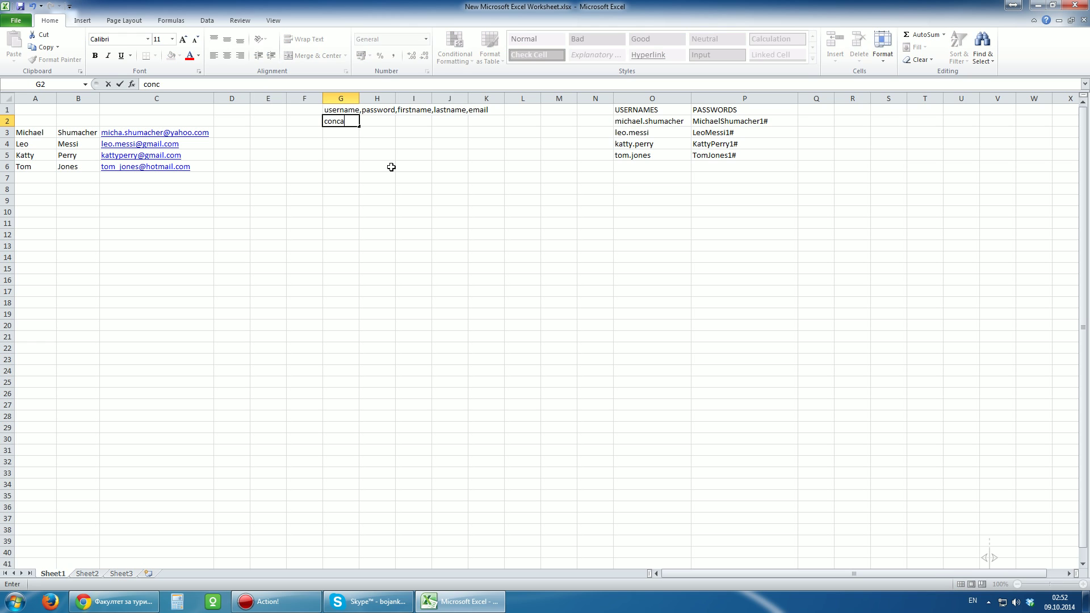
{"action": "type", "text": "t"}
{"action": "key", "text": "BackSpace"}
{"action": "key", "text": "BackSpace"}
{"action": "key", "text": "BackSpace"}
{"action": "type", "text": "=concatena"}
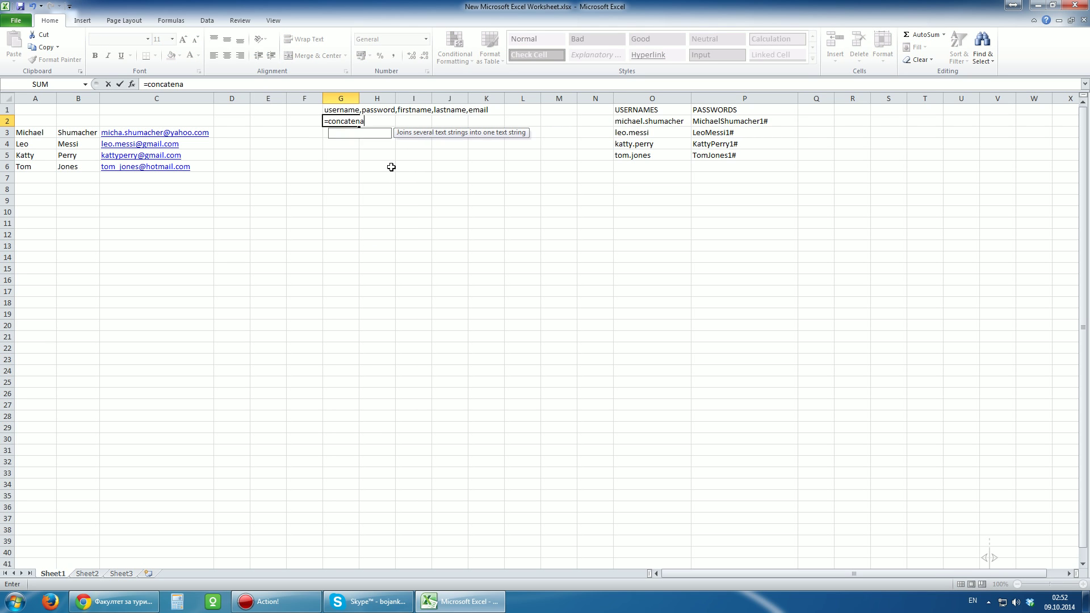
{"action": "type", "text": "te("}
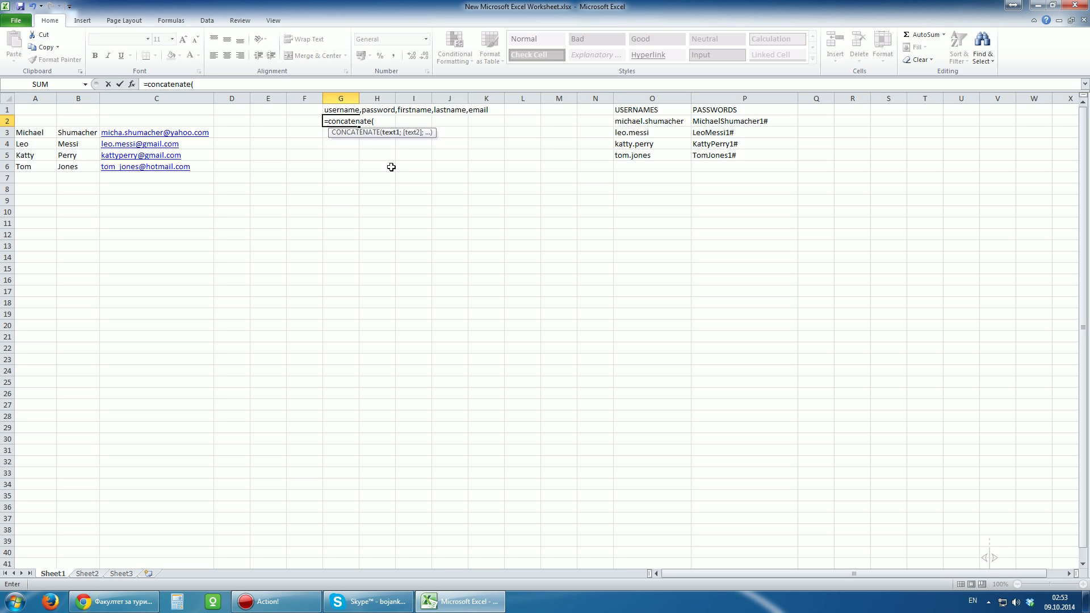
{"action": "left_click", "coordinate": [634, 123]}
{"action": "type", "text": ";\","}
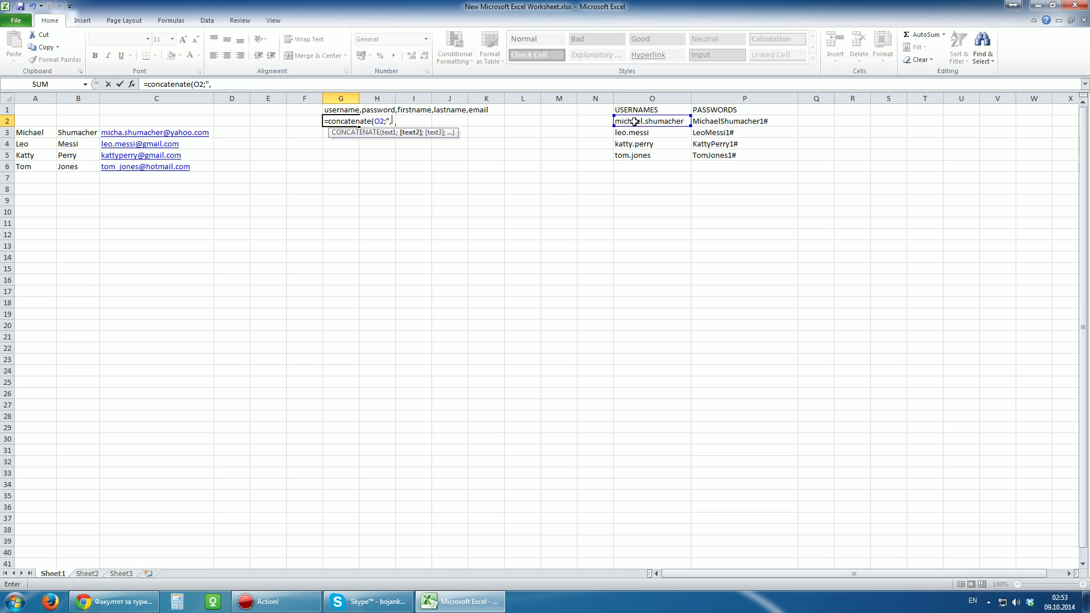
{"action": "type", "text": "\";"}
{"action": "left_click", "coordinate": [221, 84]}
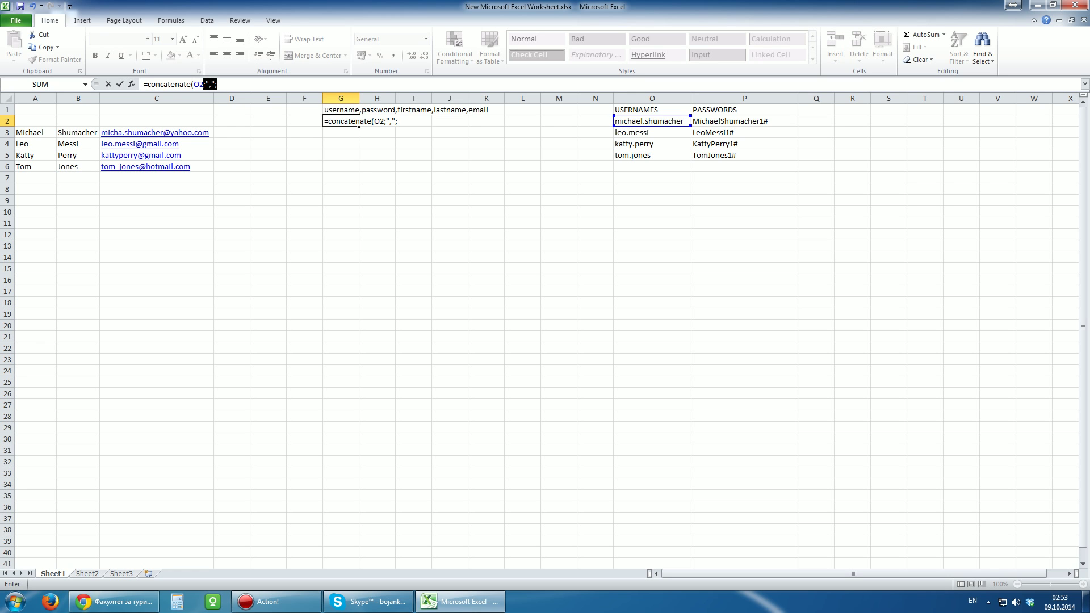
{"action": "right_click", "coordinate": [216, 87]}
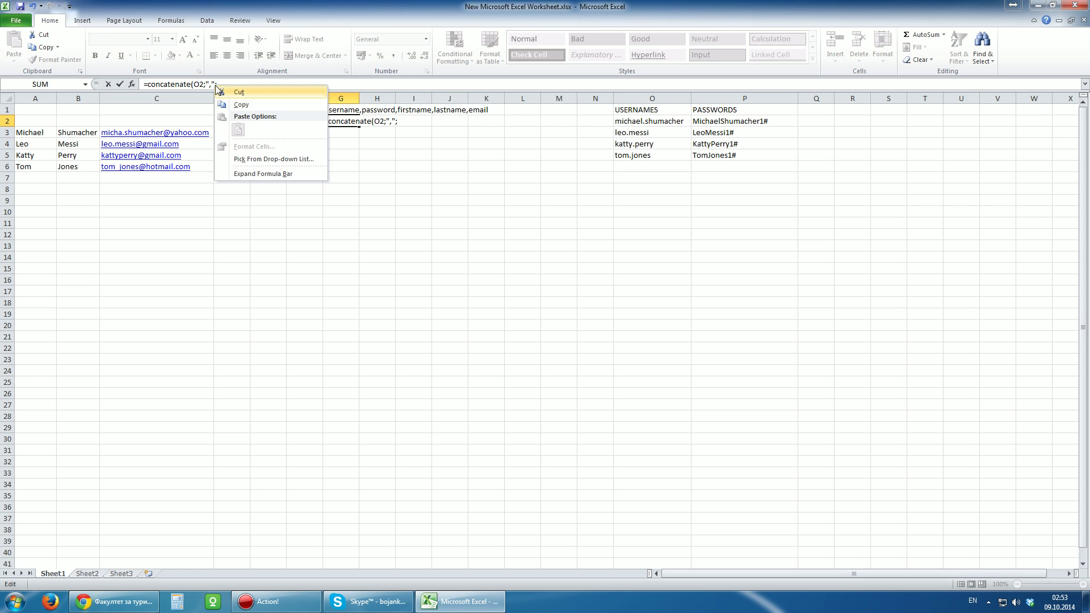
{"action": "left_click", "coordinate": [241, 105]}
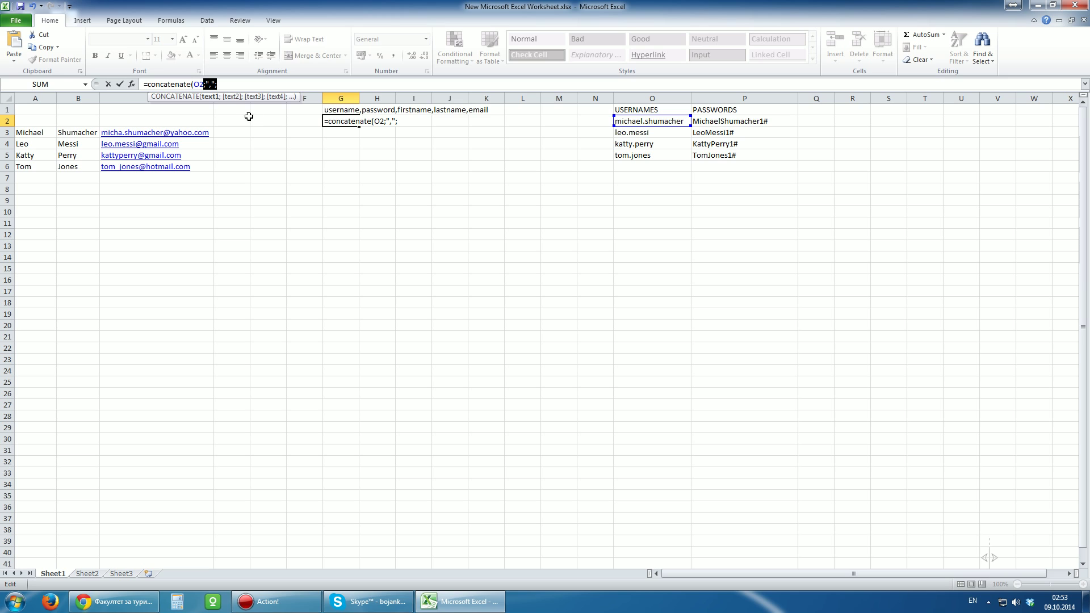
{"action": "left_click", "coordinate": [240, 88]}
Complete the formula with P2, A3, B3 and C3, separated by commas
{"action": "left_click", "coordinate": [713, 123]}
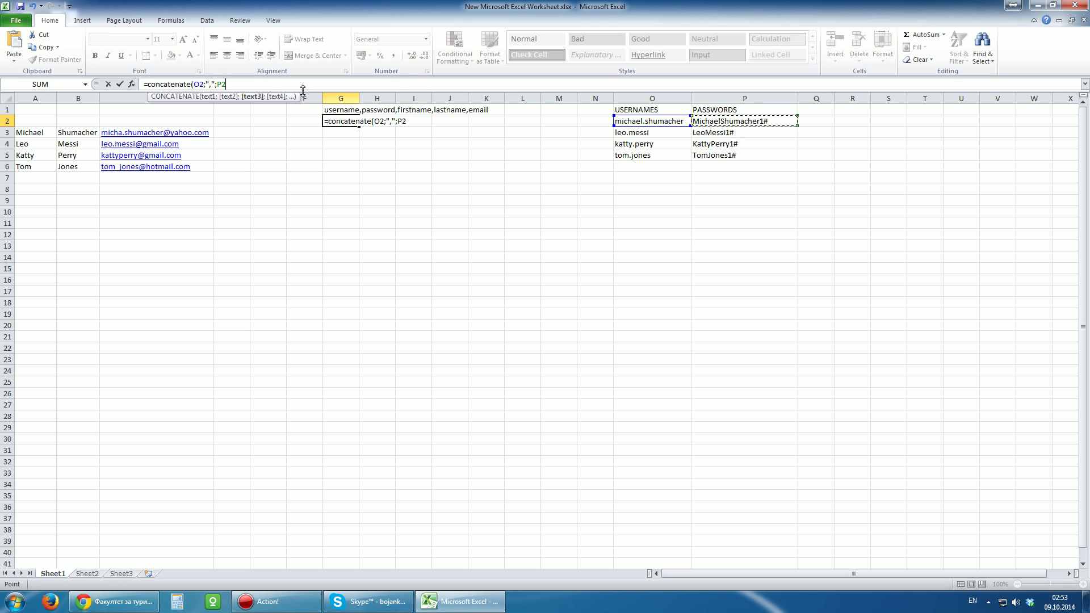
{"action": "right_click", "coordinate": [231, 85]}
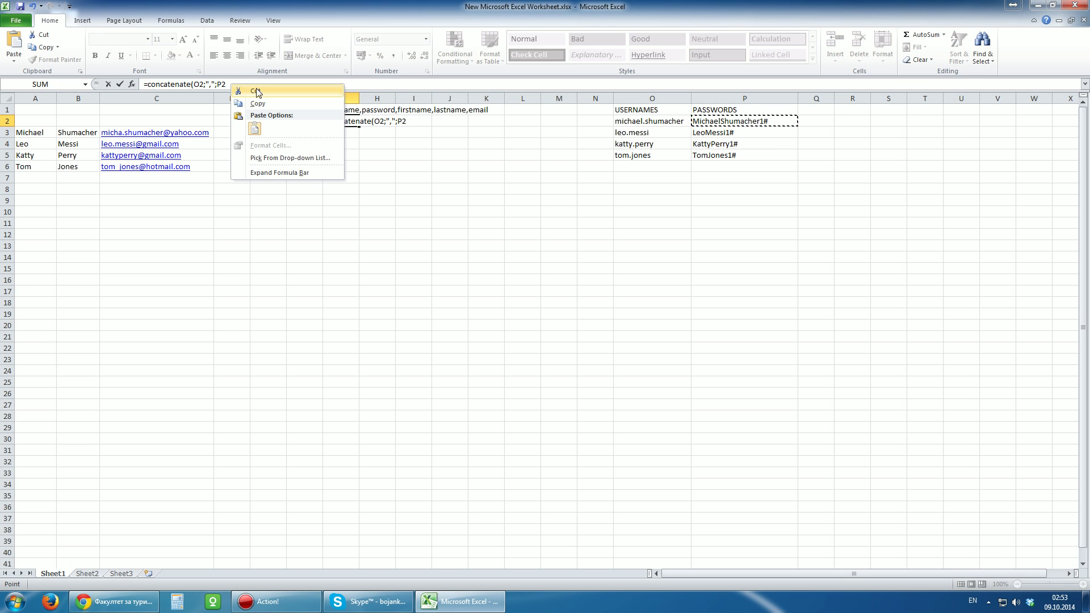
{"action": "left_click", "coordinate": [255, 122]}
{"action": "type", "text": ";\",\";"}
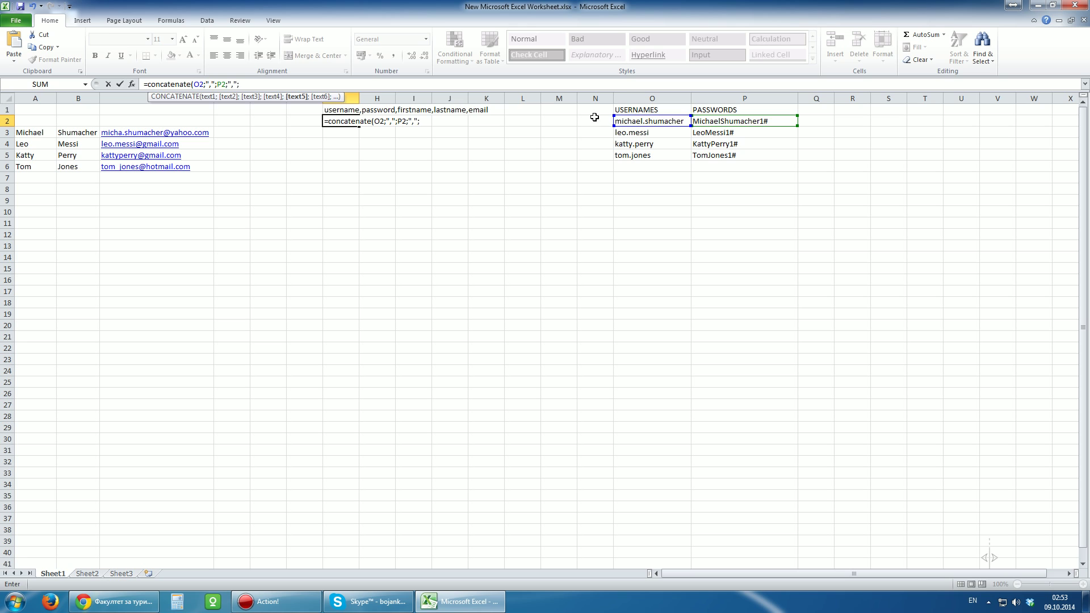
{"action": "left_click", "coordinate": [27, 133]}
{"action": "type", "text": ";\",\";"}
{"action": "left_click", "coordinate": [89, 131]}
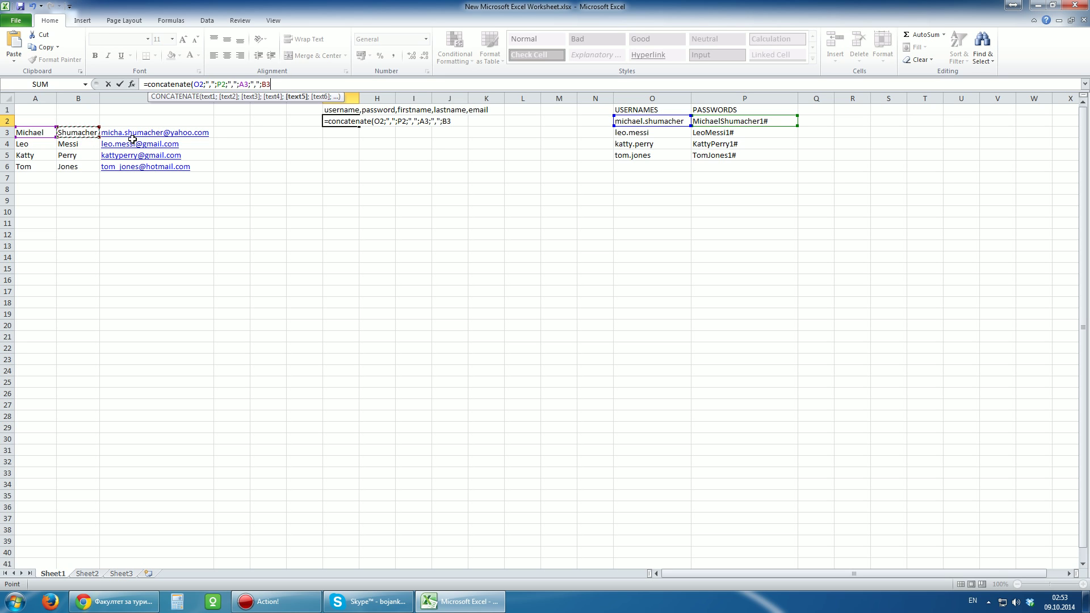
{"action": "type", "text": ";\",\";"}
{"action": "left_click", "coordinate": [177, 135]}
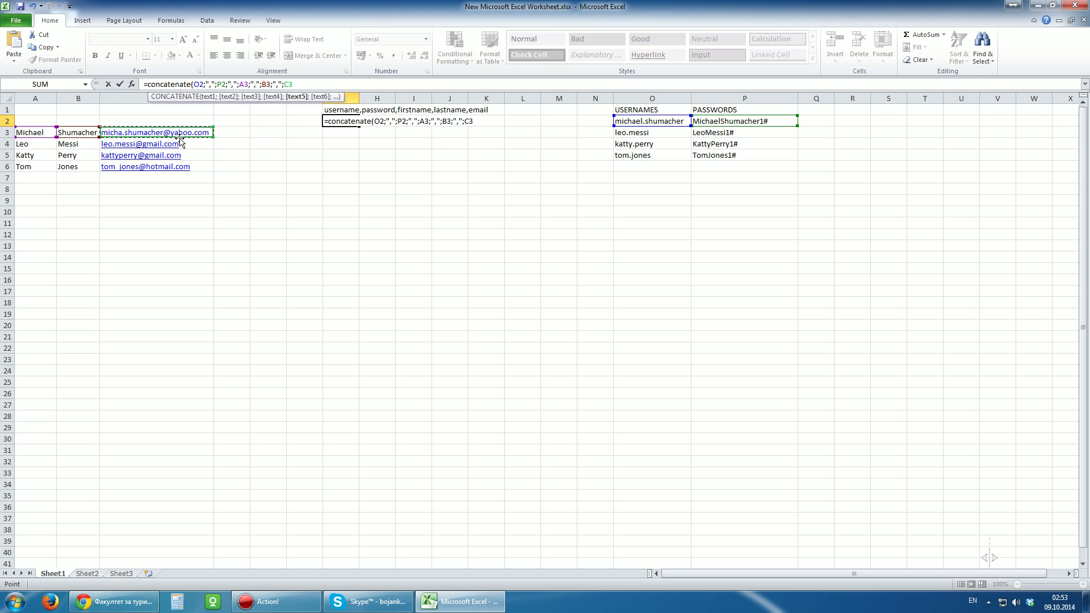
{"action": "type", "text": ")"}
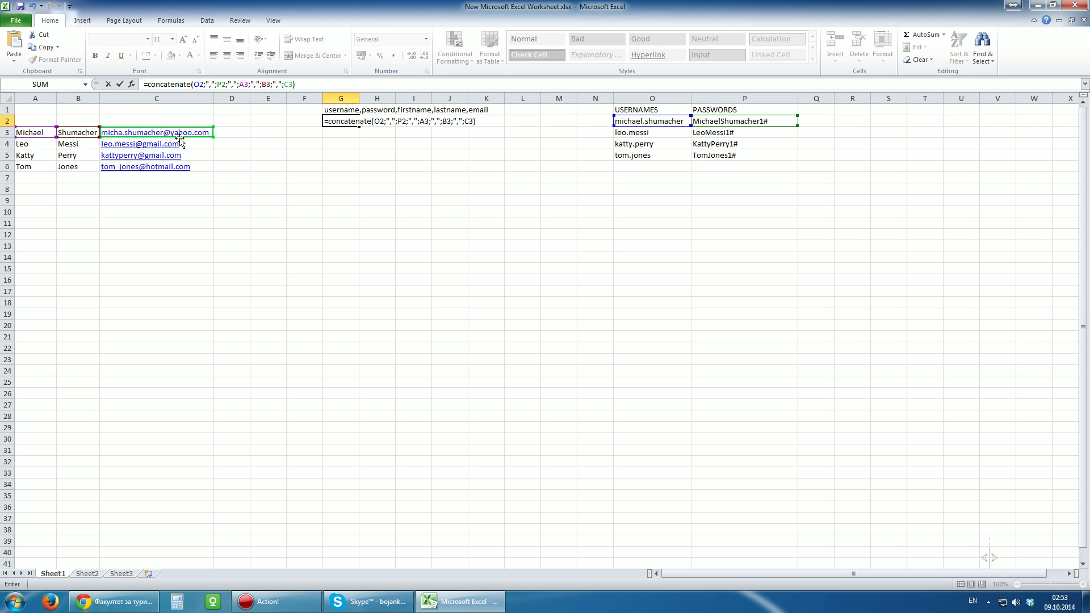
{"action": "key", "text": "Return"}
Fill the G2 formula down and clear the comma-only row in G6
{"action": "left_click", "coordinate": [423, 165]}
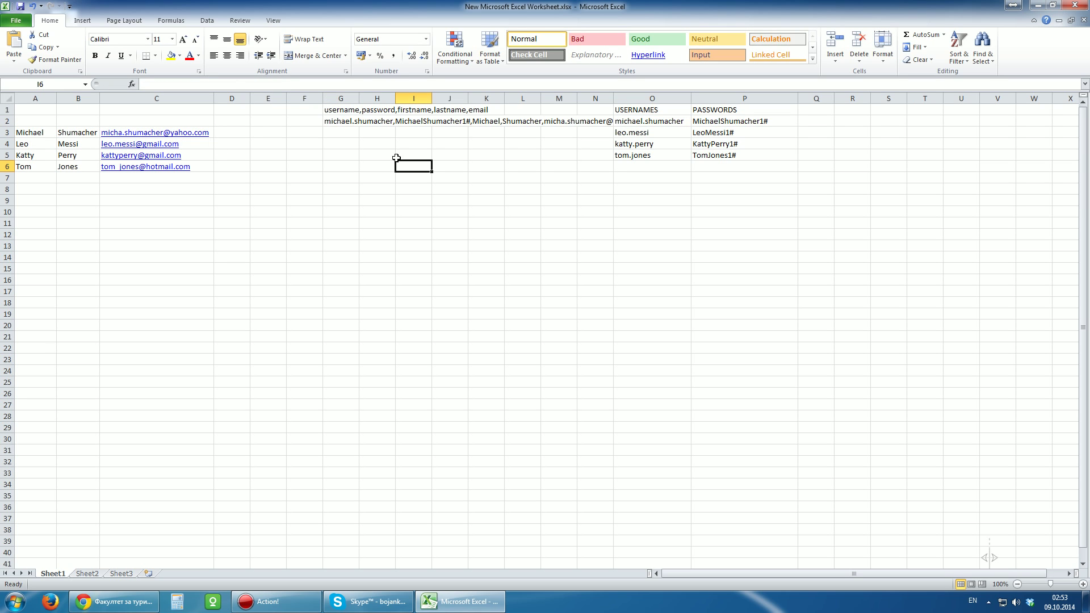
{"action": "left_click", "coordinate": [334, 121]}
{"action": "left_click_drag", "start_coordinate": [360, 127], "coordinate": [357, 171]}
{"action": "left_click", "coordinate": [358, 210]}
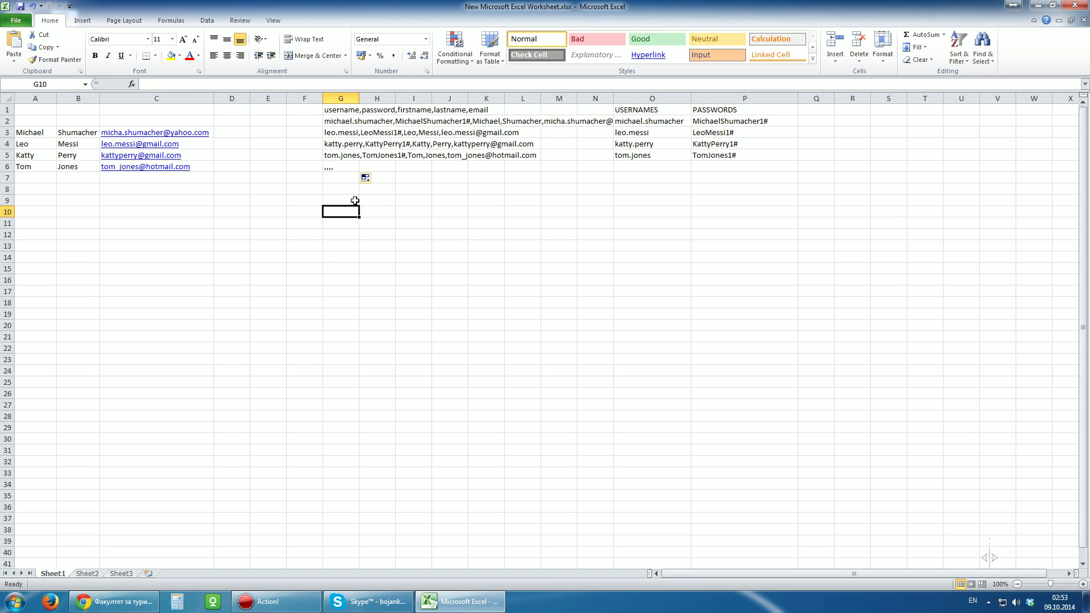
{"action": "left_click", "coordinate": [345, 169]}
{"action": "key", "text": "Delete"}
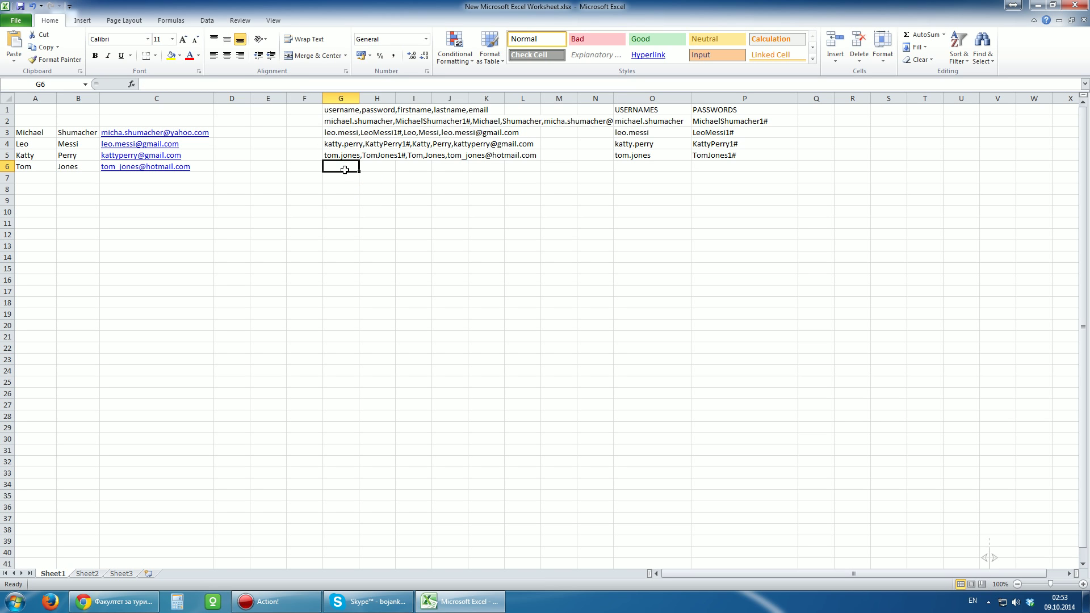
Test-clear O1:Q9 and undo it, then select the lines in G1:G5
{"action": "left_click", "coordinate": [454, 204]}
{"action": "left_click_drag", "start_coordinate": [819, 198], "coordinate": [649, 110]}
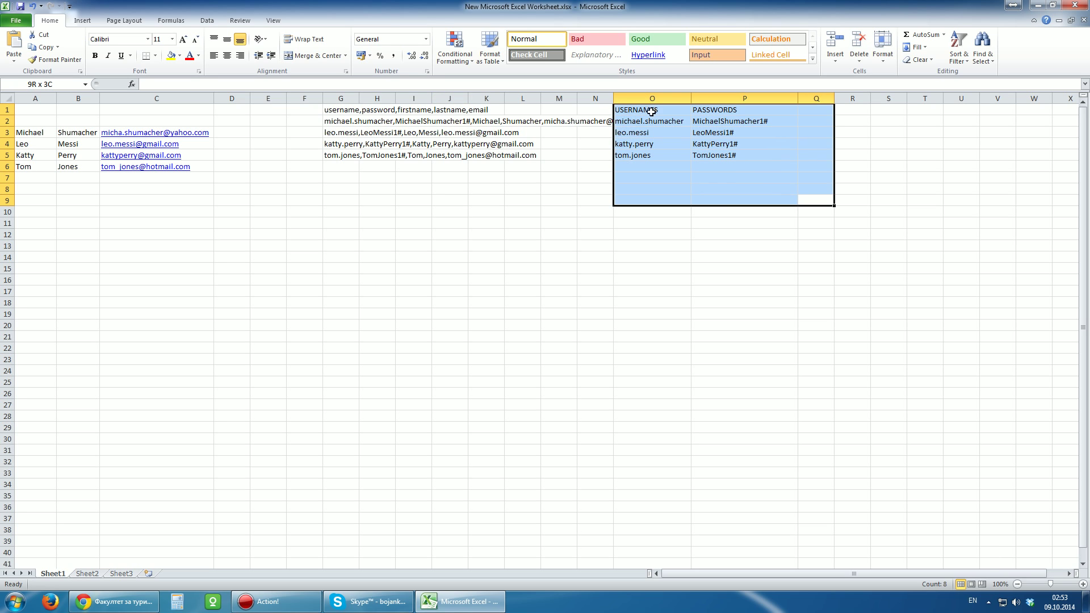
{"action": "key", "text": "Delete"}
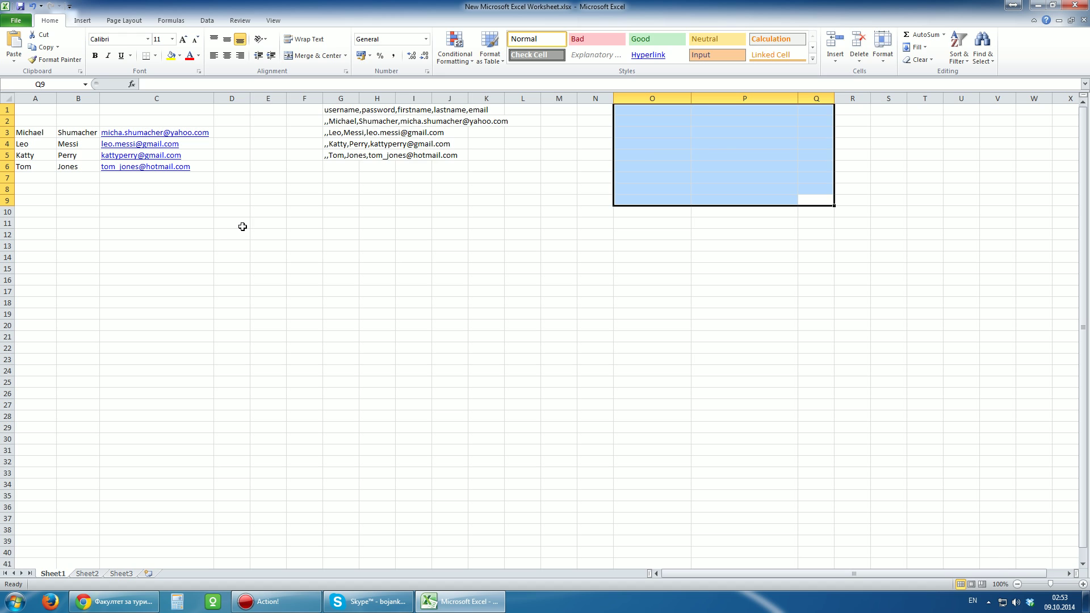
{"action": "key", "text": "ctrl+z"}
{"action": "left_click", "coordinate": [366, 247]}
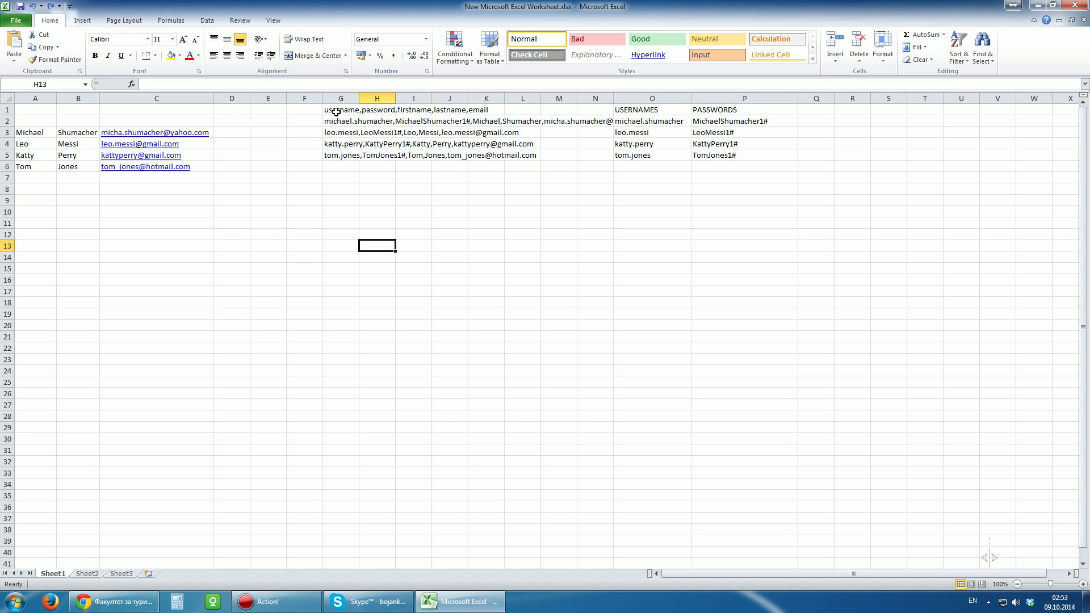
{"action": "mouse_move", "coordinate": [335, 110]}
{"action": "left_mouse_down"}
{"action": "mouse_move", "coordinate": [605, 159]}
{"action": "mouse_move", "coordinate": [344, 159]}
{"action": "left_mouse_up"}
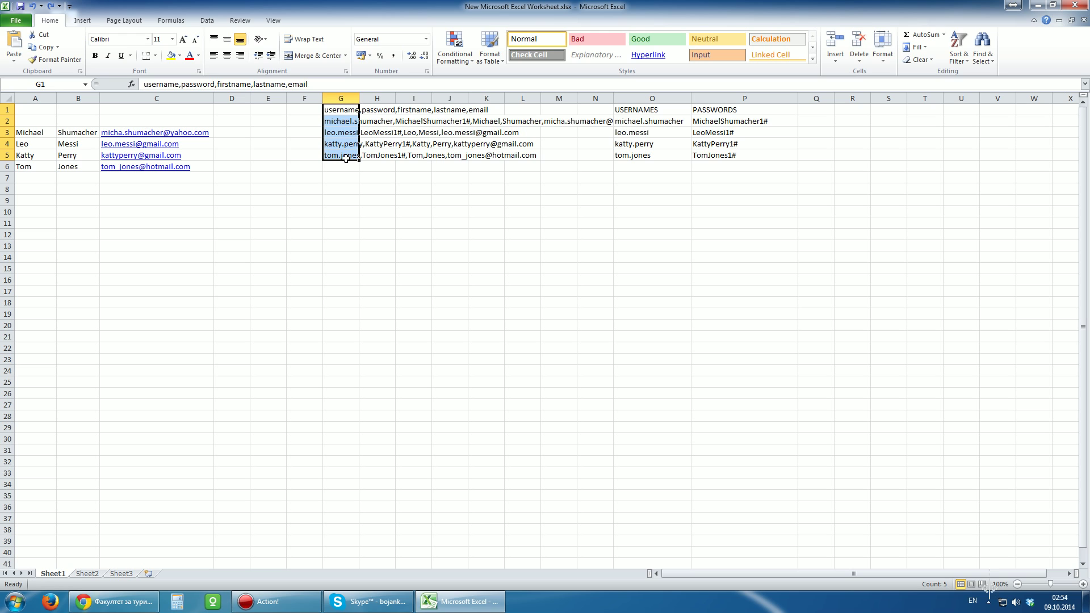
Paste the five lines as values into A10:A14 and clear the old data in A1:P9
{"action": "key", "text": "ctrl+c"}
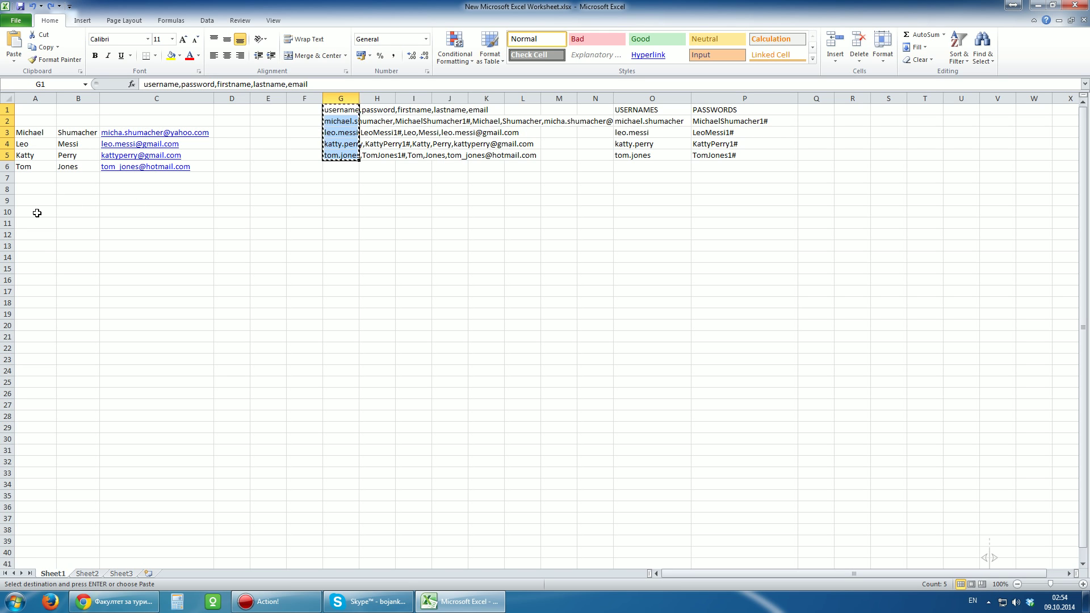
{"action": "left_click", "coordinate": [37, 212]}
{"action": "right_click", "coordinate": [37, 213]}
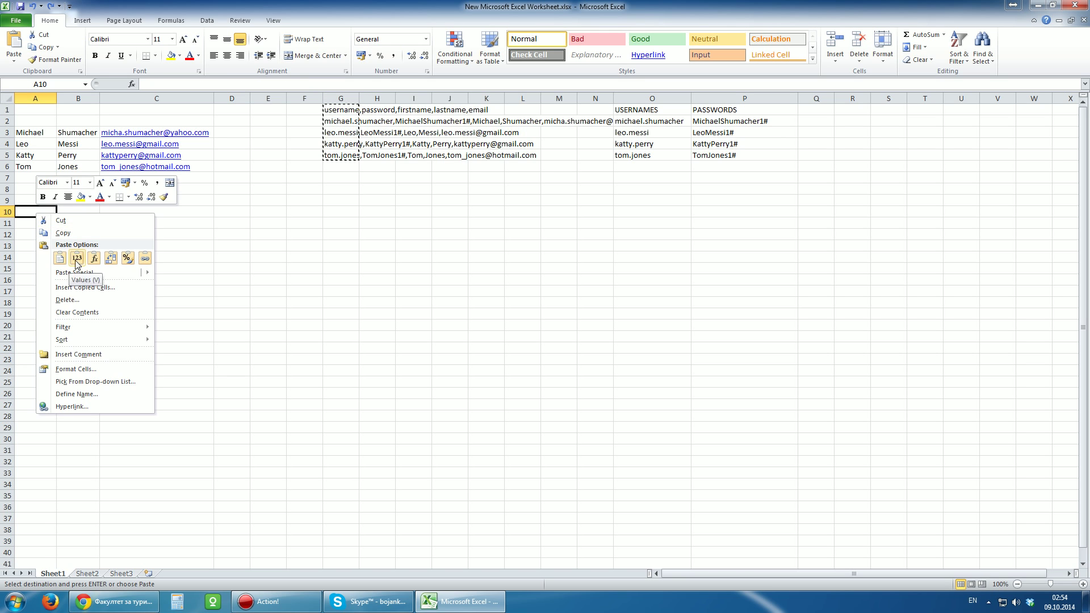
{"action": "left_click", "coordinate": [60, 259]}
{"action": "left_click", "coordinate": [104, 302]}
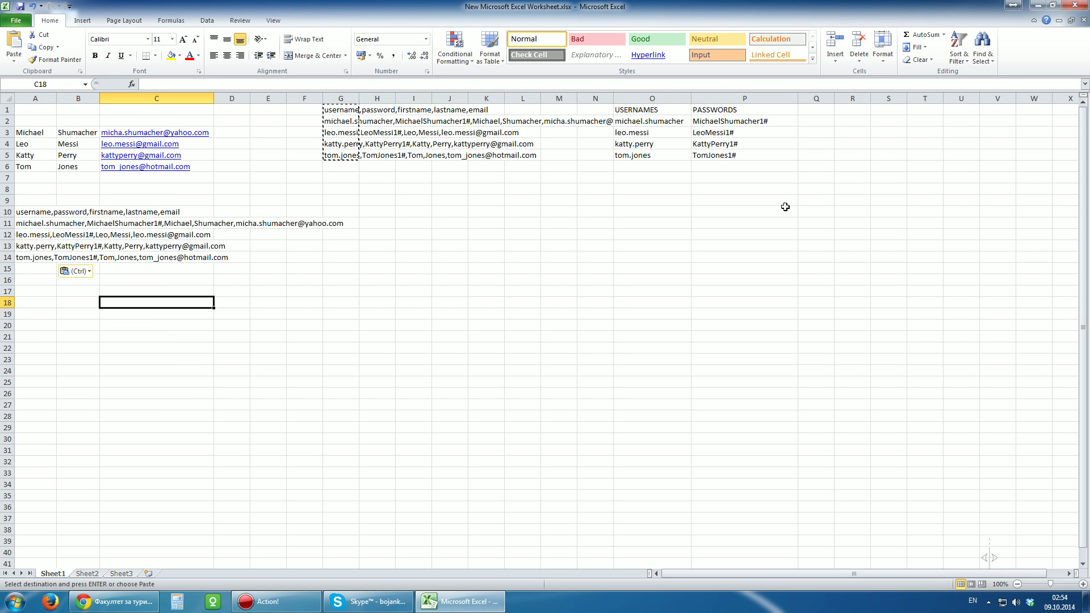
{"action": "left_click_drag", "start_coordinate": [789, 200], "coordinate": [29, 107]}
{"action": "key", "text": "Delete"}
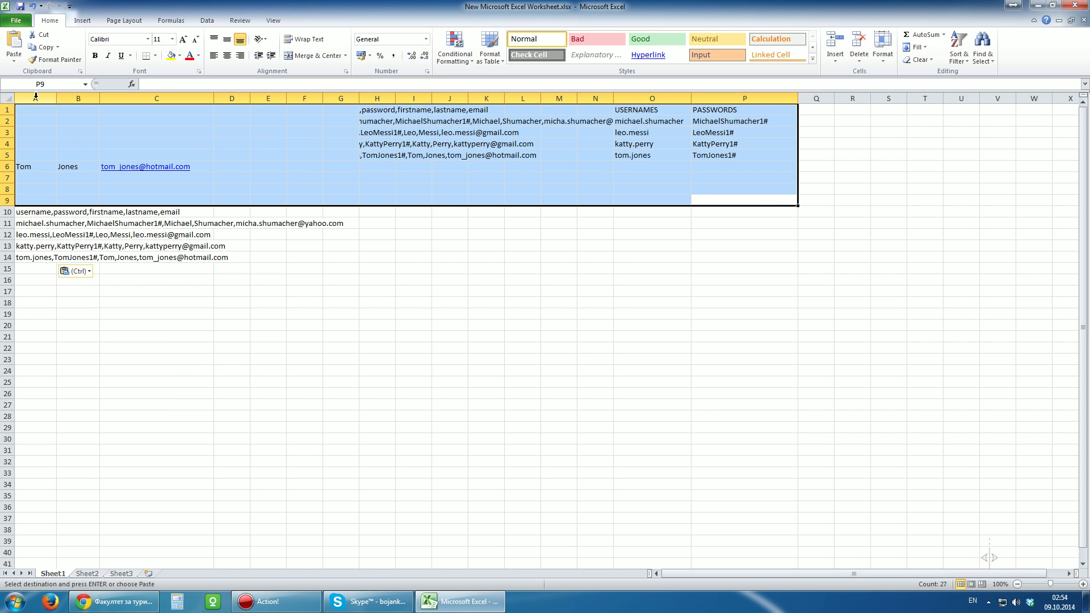
{"action": "left_click", "coordinate": [173, 326]}
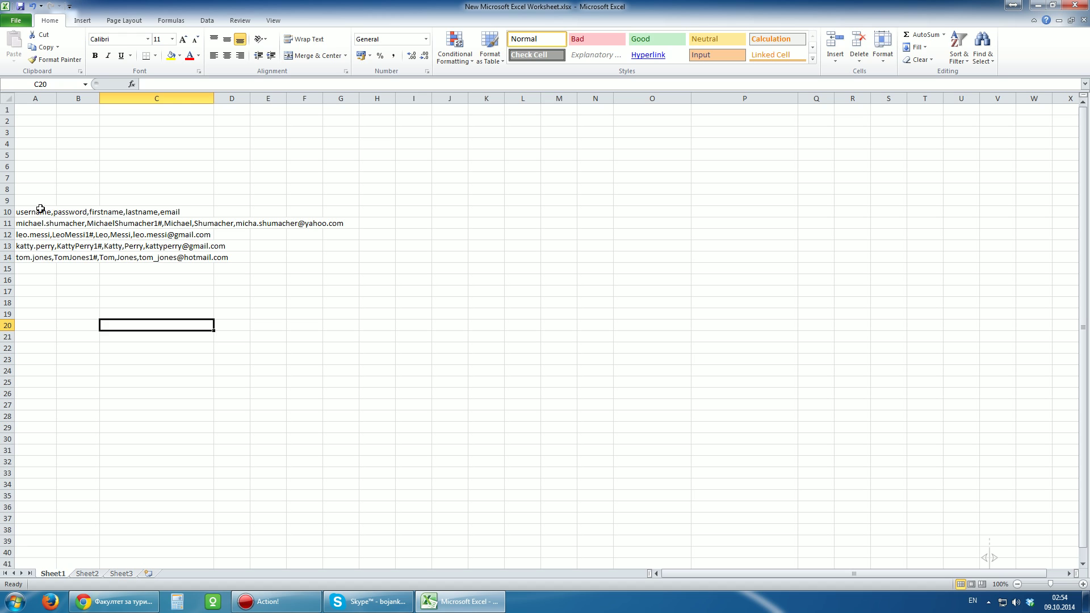
Move the lines from A10:A14 up to A1:A5 and autofit column A
{"action": "left_click_drag", "start_coordinate": [39, 211], "coordinate": [39, 260]}
{"action": "key", "text": "ctrl+x"}
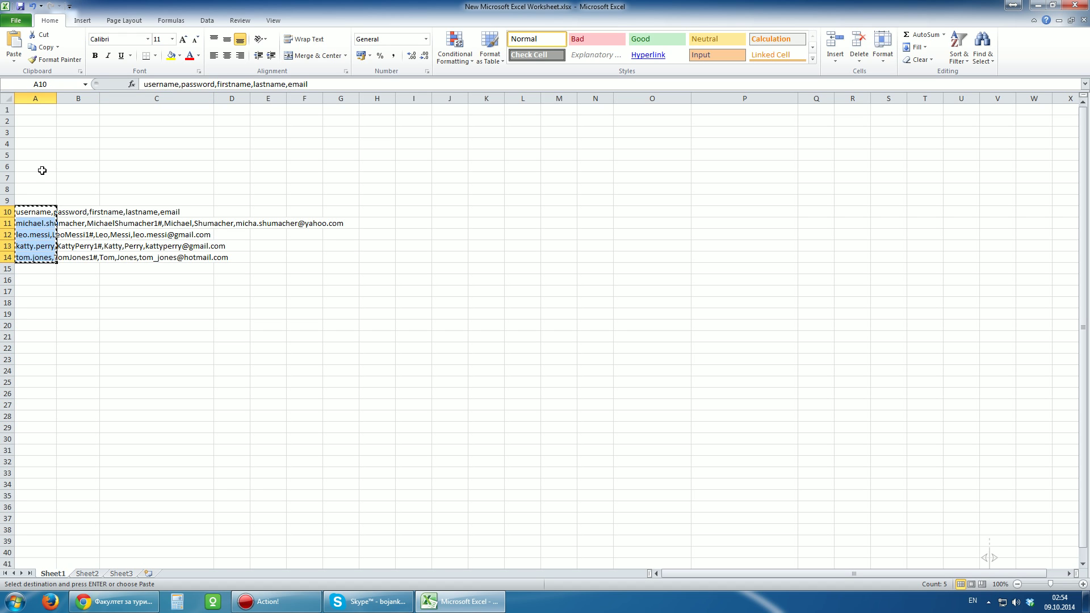
{"action": "left_click", "coordinate": [33, 108]}
{"action": "key", "text": "ctrl+v"}
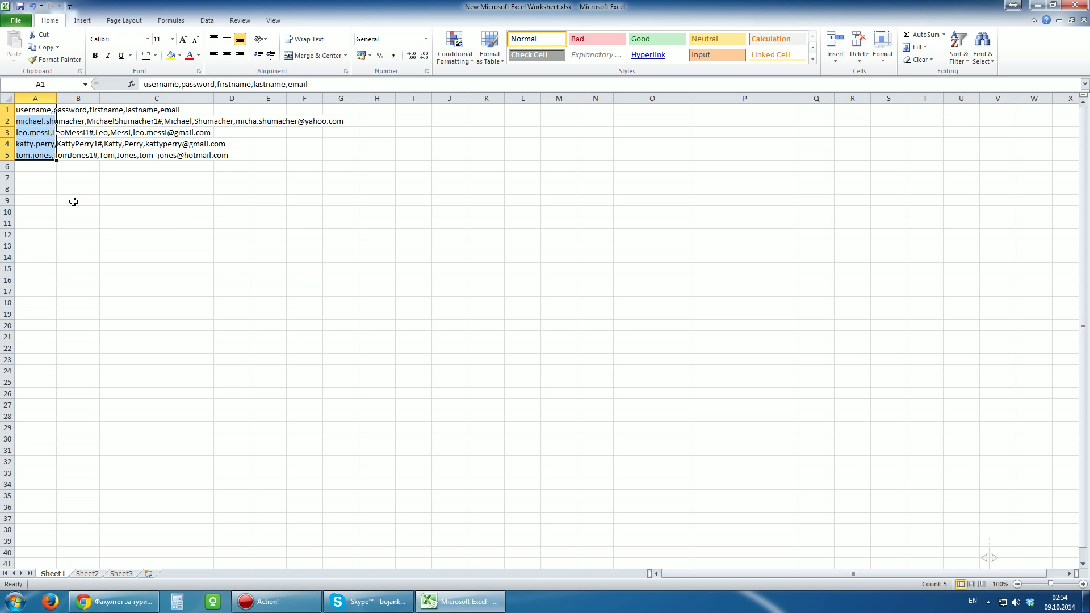
{"action": "left_click", "coordinate": [73, 201]}
{"action": "double_click", "coordinate": [57, 98]}
{"action": "left_click", "coordinate": [156, 257]}
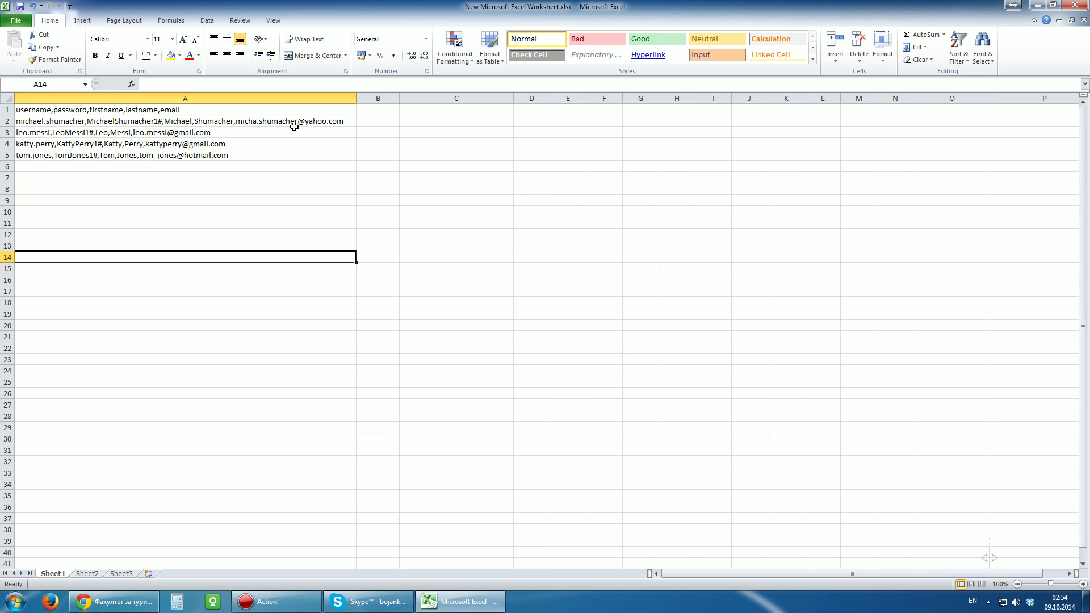
In Save As, set the file type to CSV (Comma delimited) and name it 'Users for moodle final'
{"action": "left_click", "coordinate": [16, 21]}
{"action": "left_click", "coordinate": [43, 57]}
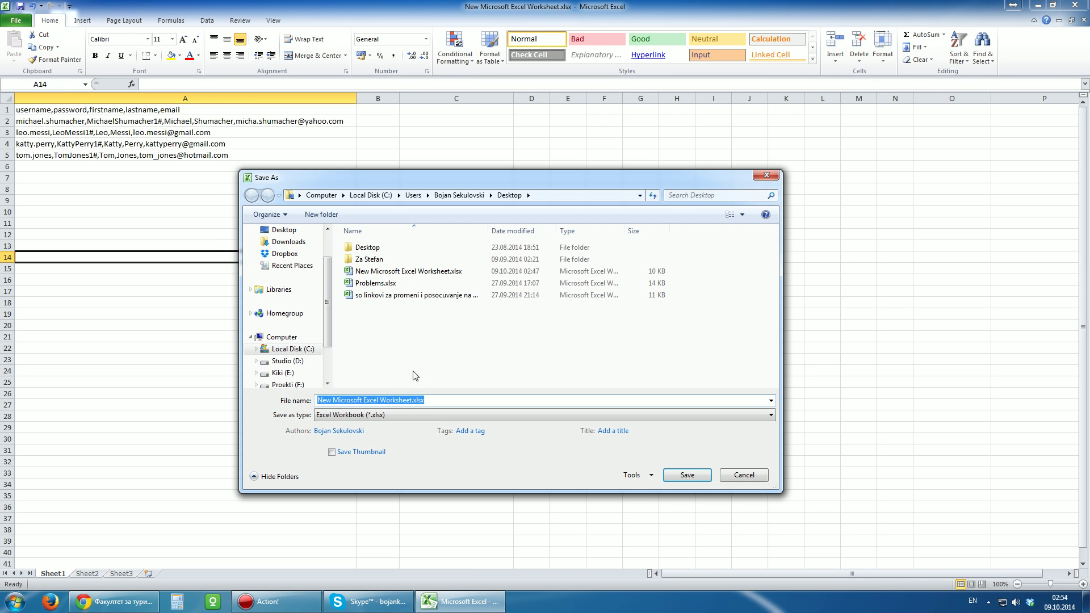
{"action": "left_click", "coordinate": [402, 414]}
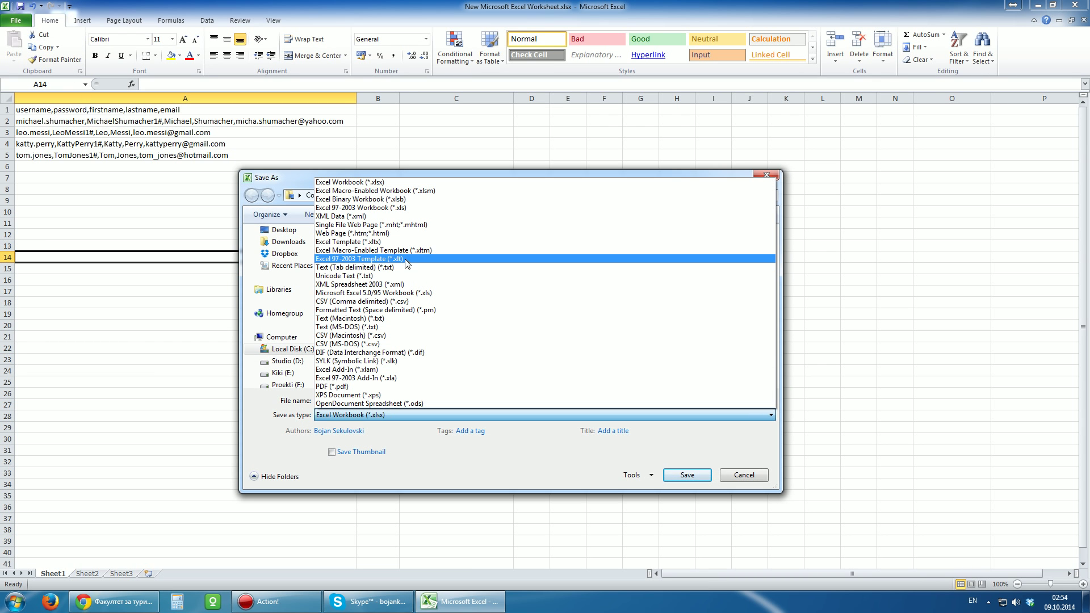
{"action": "left_click", "coordinate": [378, 301]}
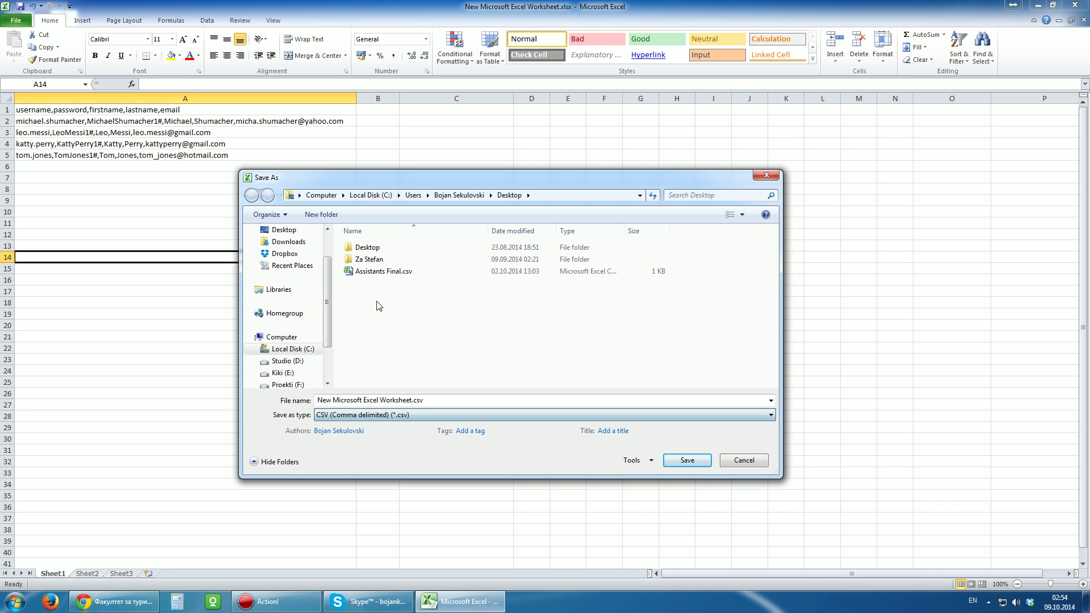
{"action": "left_click", "coordinate": [414, 399]}
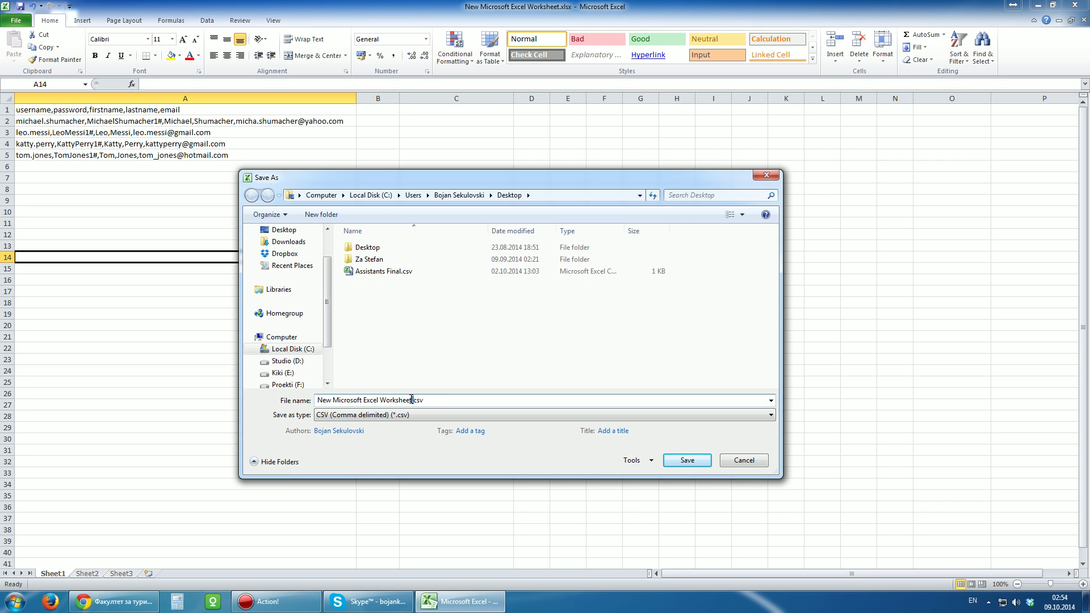
{"action": "double_click", "coordinate": [413, 399]}
{"action": "left_click", "coordinate": [412, 399]}
{"action": "left_click_drag", "start_coordinate": [413, 399], "coordinate": [316, 400]}
{"action": "type", "text": "Users for"}
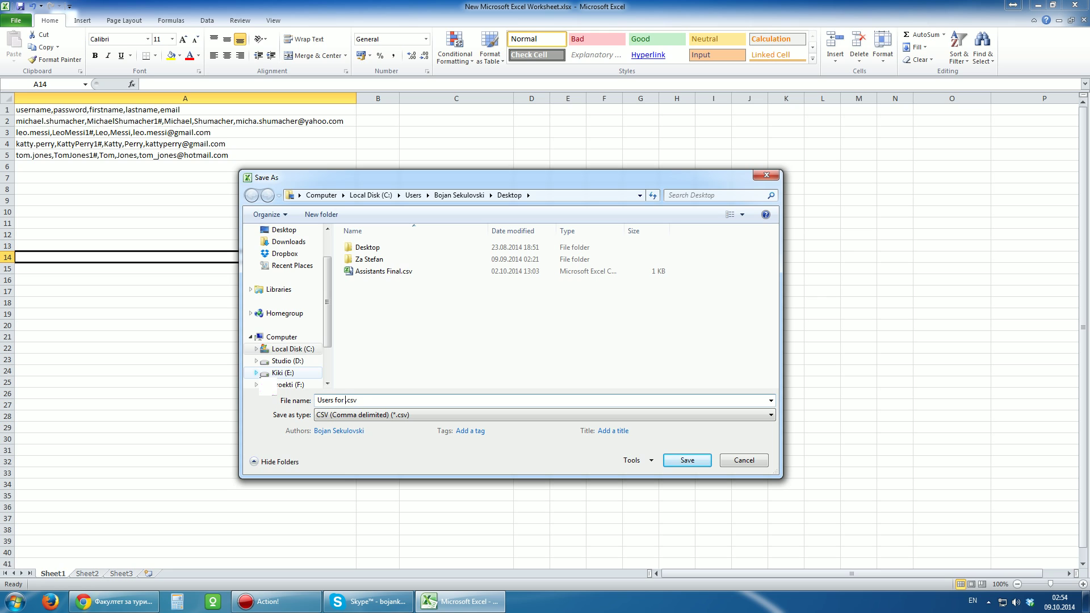
{"action": "type", "text": " moodle"}
{"action": "type", "text": " final"}
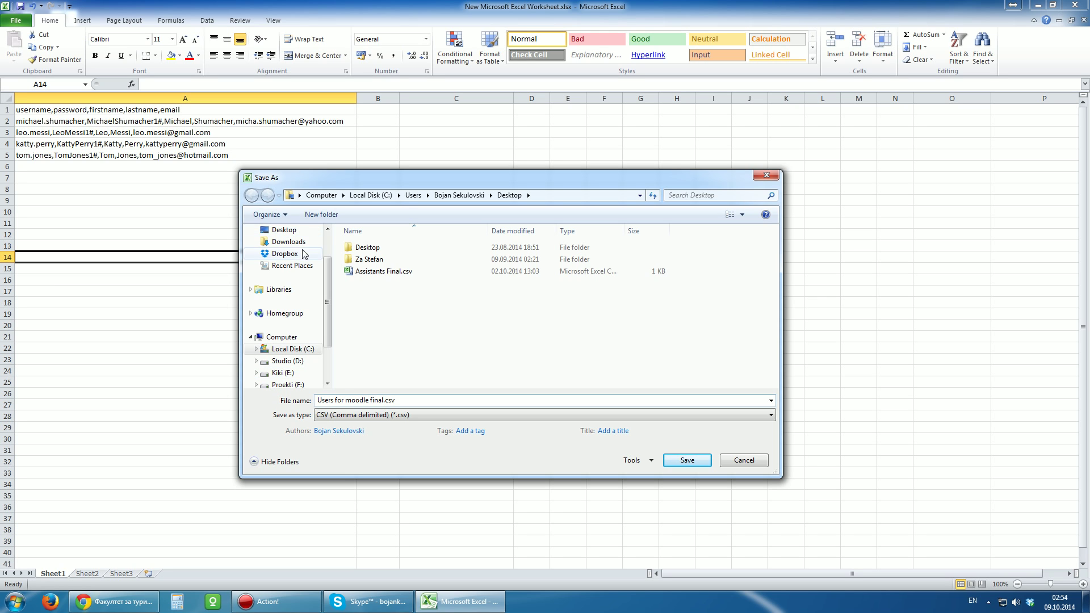
Save it to the Desktop as CSV, keeping only the active sheet
{"action": "left_click", "coordinate": [283, 229]}
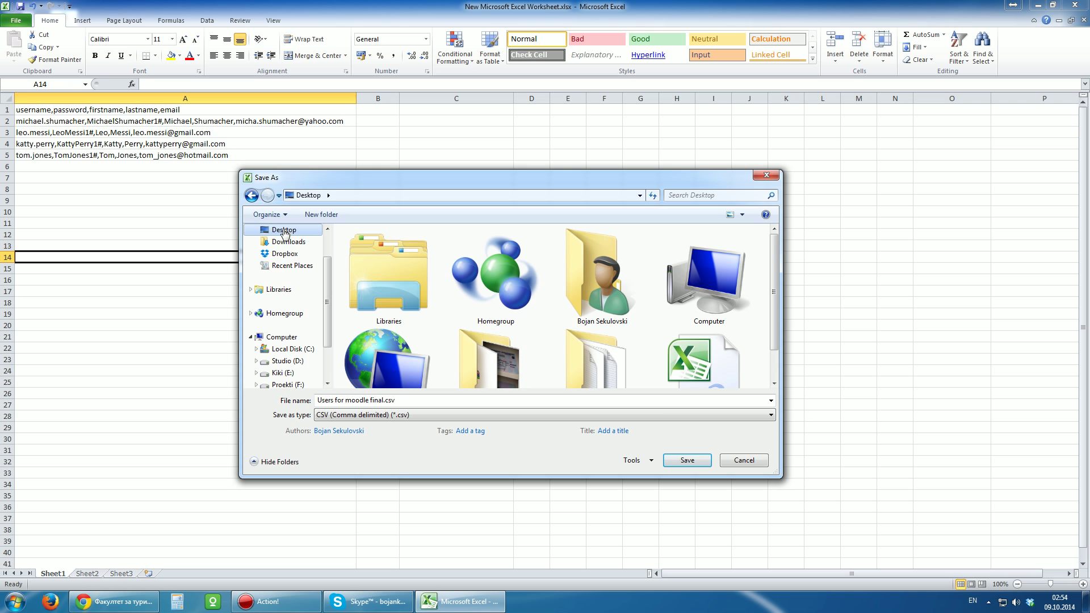
{"action": "left_click", "coordinate": [687, 461]}
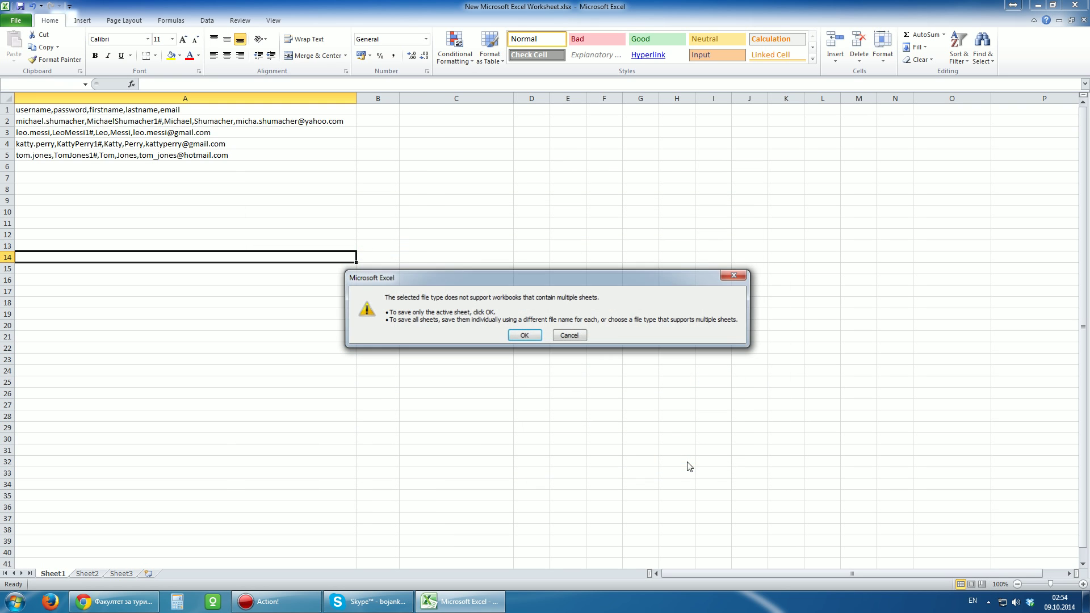
{"action": "left_click", "coordinate": [537, 338]}
{"action": "left_click", "coordinate": [514, 336]}
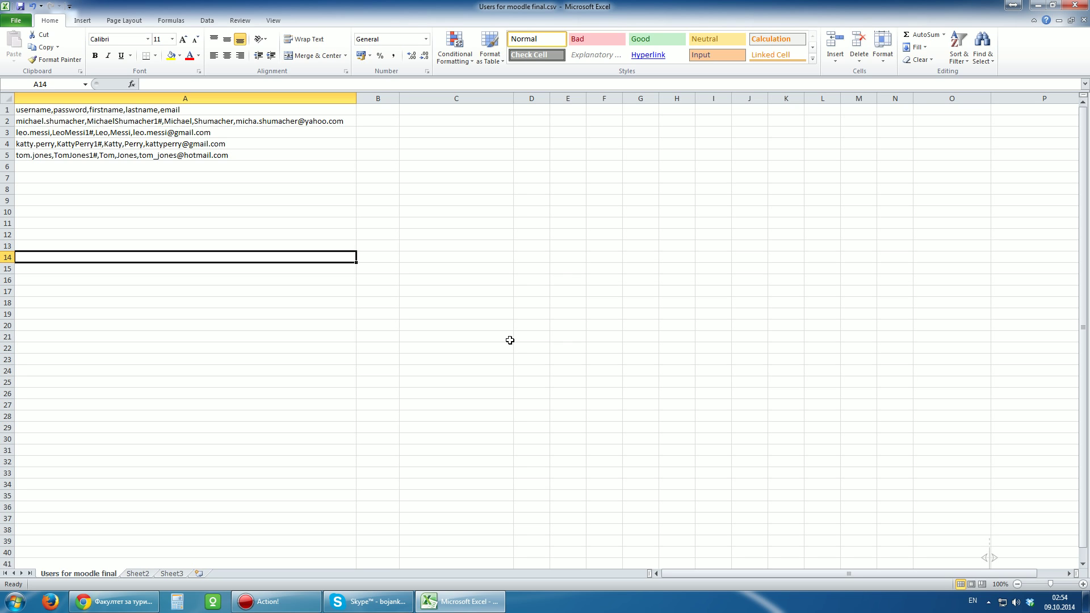
Enter 'NOW YOU CAN UPLOAD THE CSV TO MOODLE' in C17 and autofit column C
{"action": "left_click", "coordinate": [466, 292]}
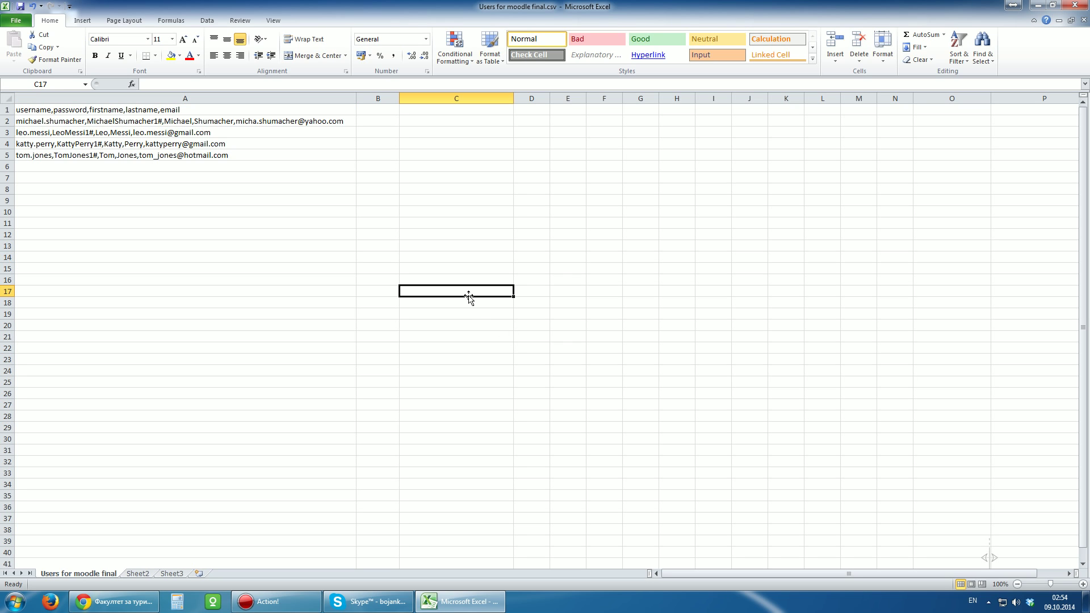
{"action": "type", "text": "NOW"}
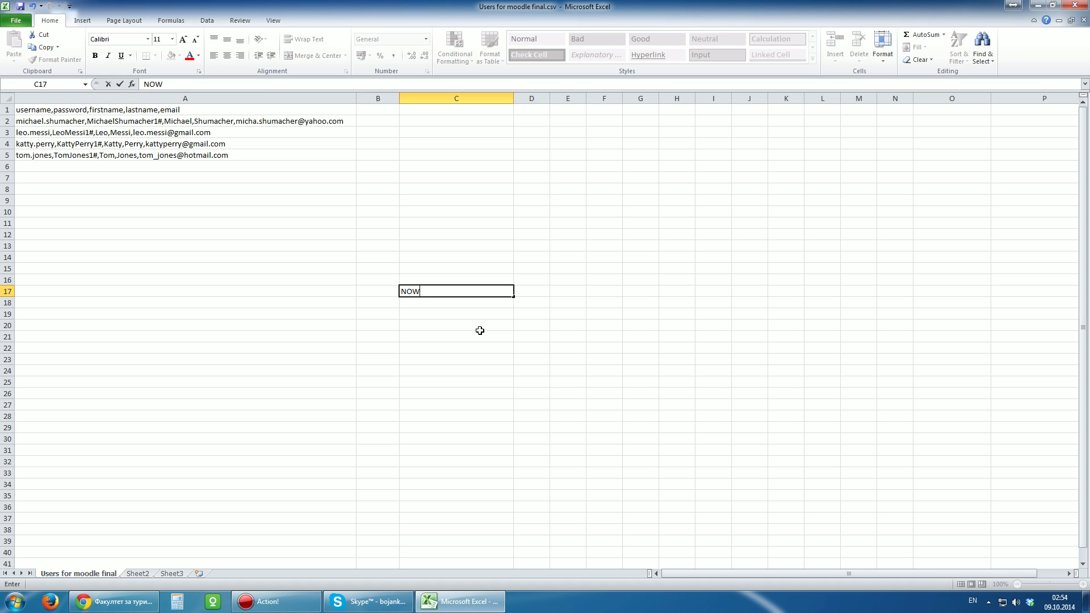
{"action": "type", "text": " YOU CAN UP"}
{"action": "type", "text": "LOAD THE"}
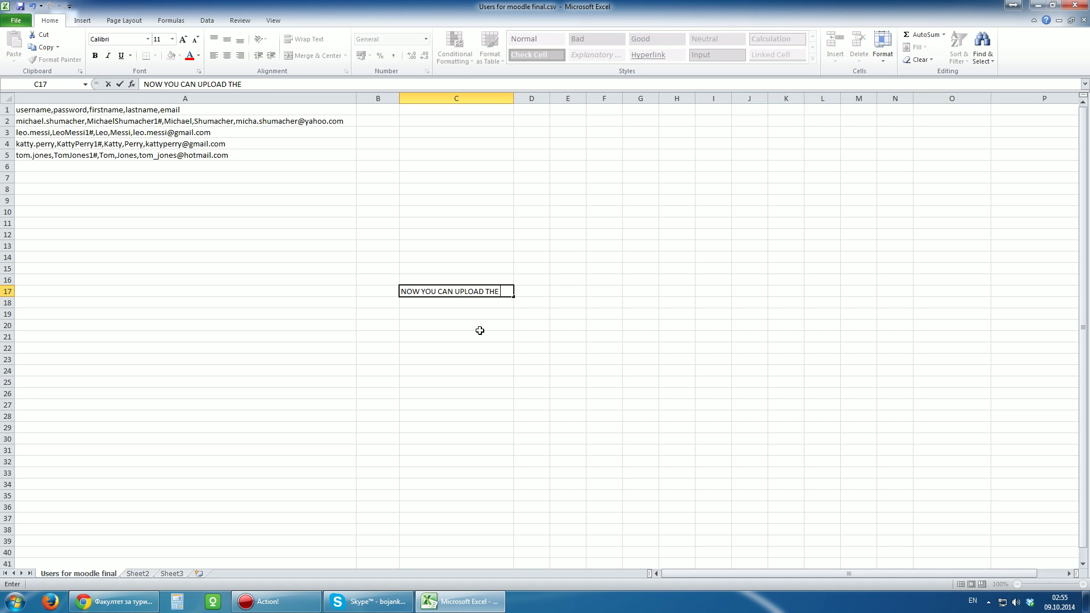
{"action": "type", "text": "CSV TO MOODLE"}
{"action": "left_click", "coordinate": [485, 392]}
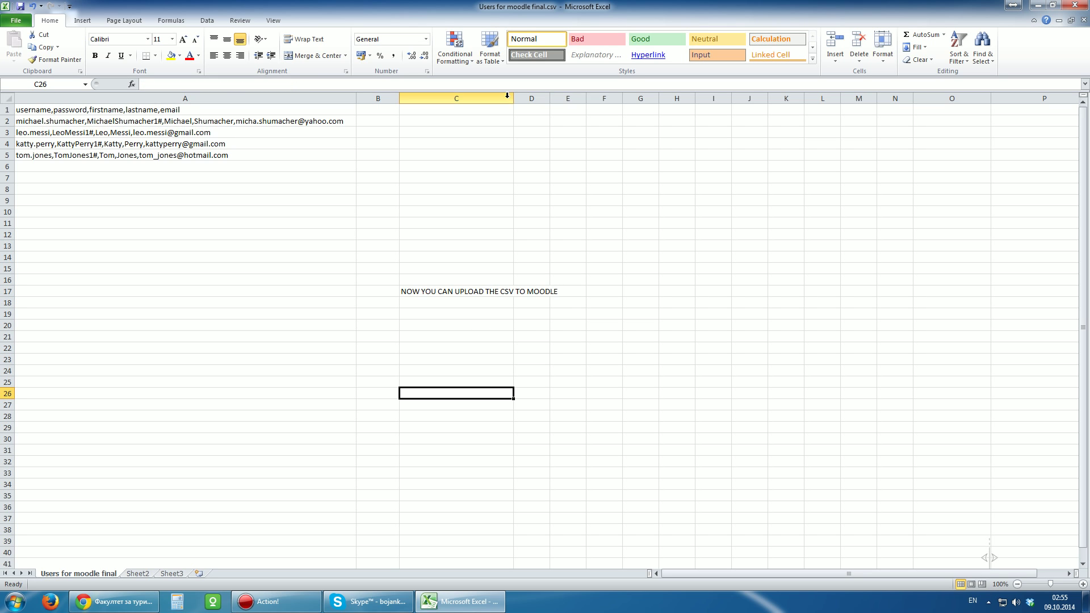
{"action": "double_click", "coordinate": [514, 97]}
{"action": "left_click", "coordinate": [481, 325]}
Add notes in C18:C20 saying to choose the comma option, not the semicolon
{"action": "left_click", "coordinate": [458, 304]}
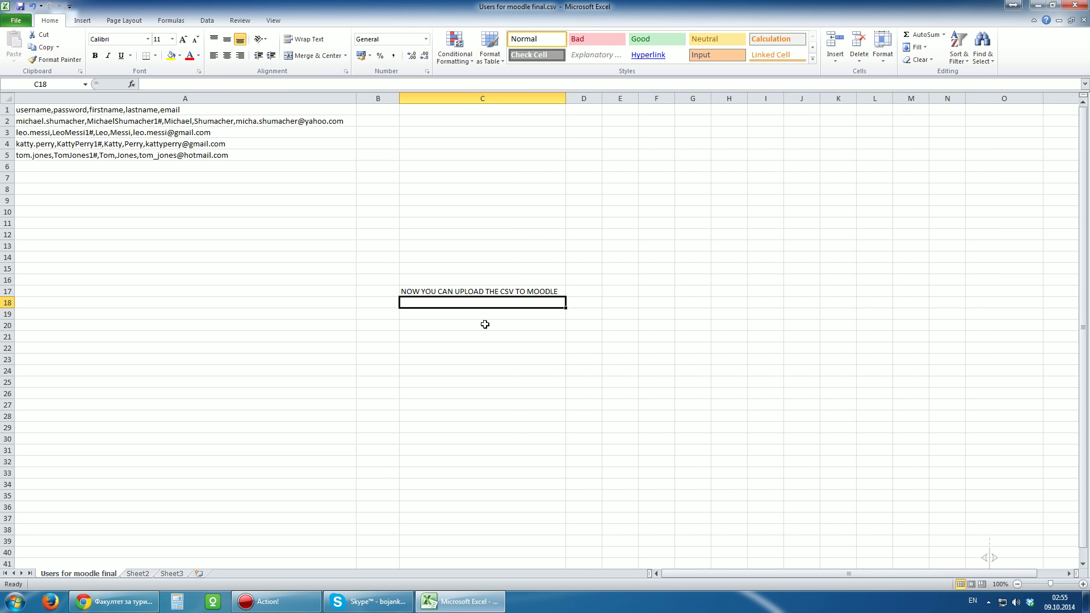
{"action": "type", "text": "MAKE"}
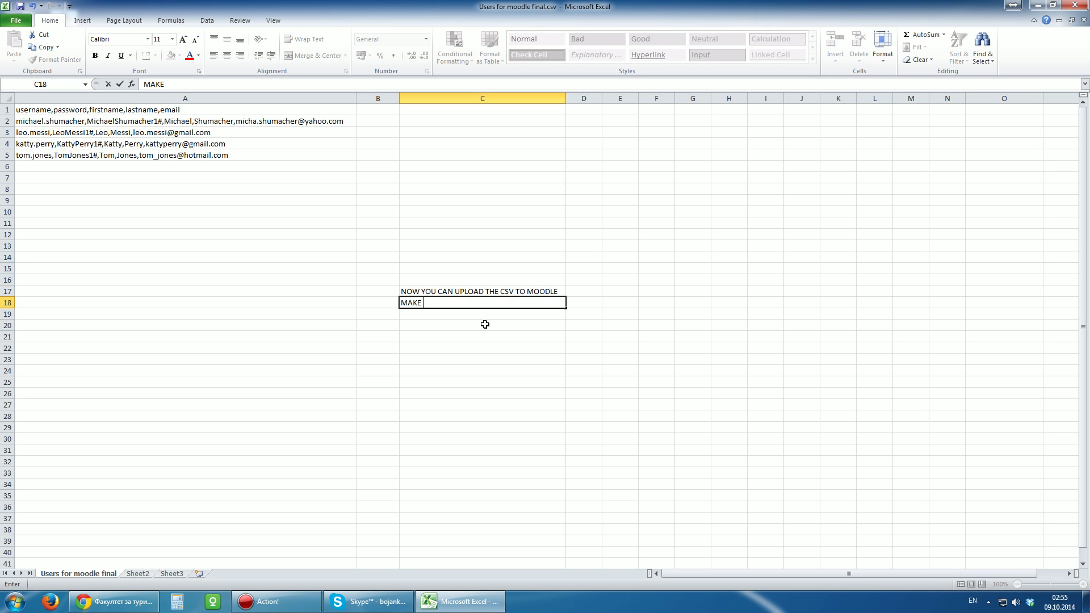
{"action": "type", "text": "SHURE TO C"}
{"action": "type", "text": "HOSE THE COMMA"}
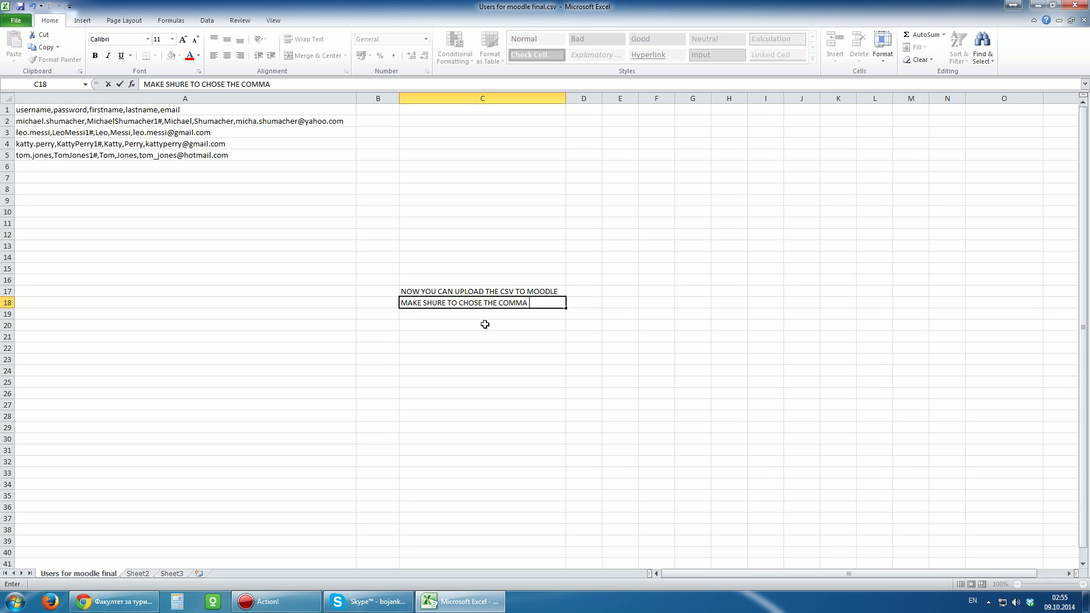
{"action": "type", "text": "OPTION"}
{"action": "key", "text": "Return"}
{"action": "type", "text": ","}
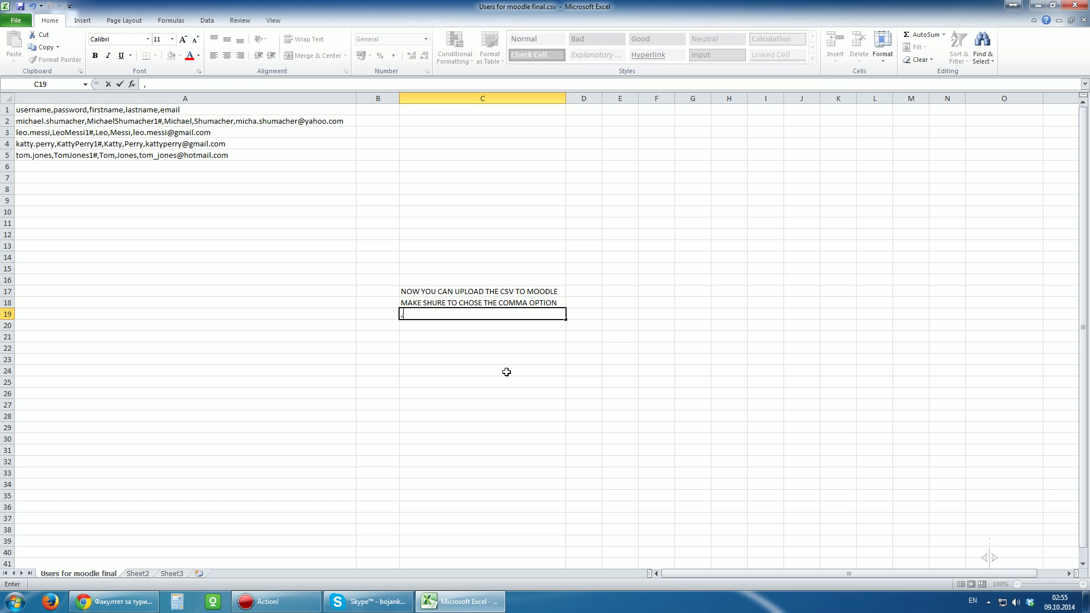
{"action": "left_click", "coordinate": [485, 371]}
{"action": "left_click", "coordinate": [425, 329]}
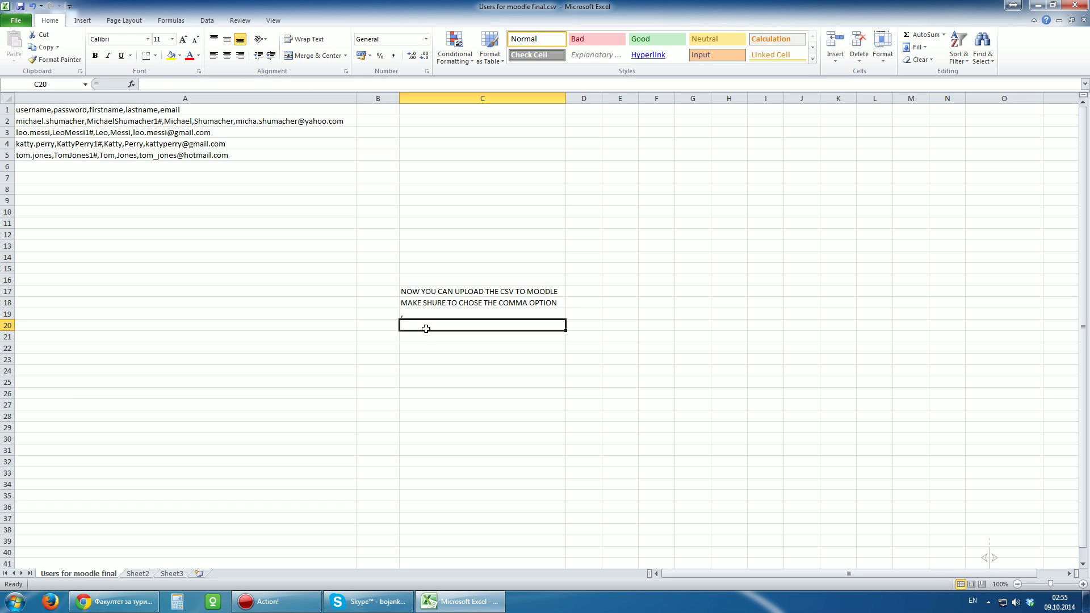
{"action": "type", "text": "NOT :"}
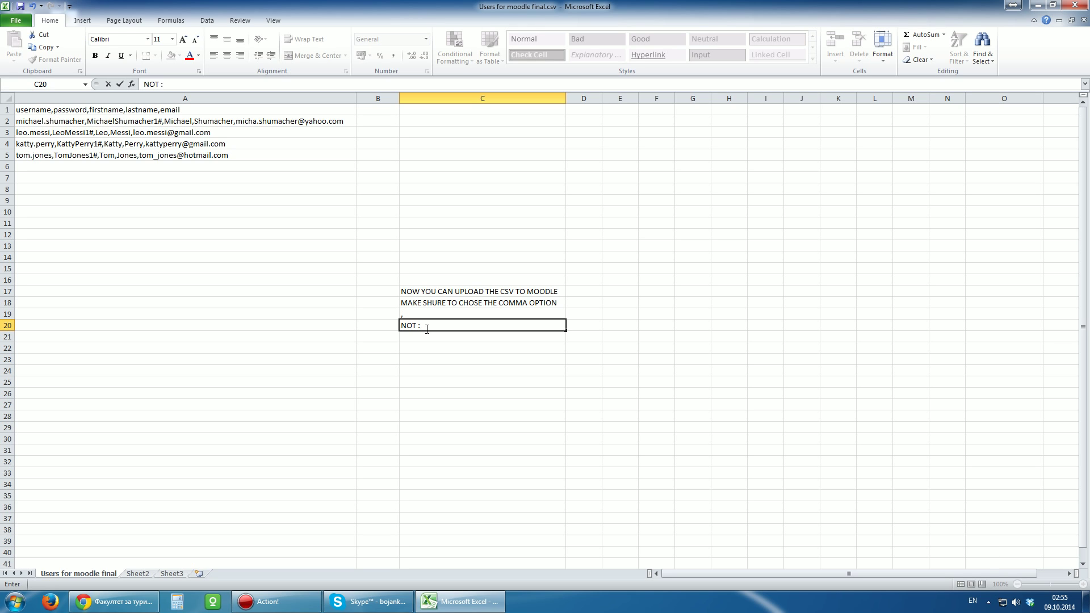
{"action": "key", "text": "BackSpace"}
{"action": "type", "text": "ON"}
{"action": "left_click", "coordinate": [422, 339]}
{"action": "type", "text": ";"}
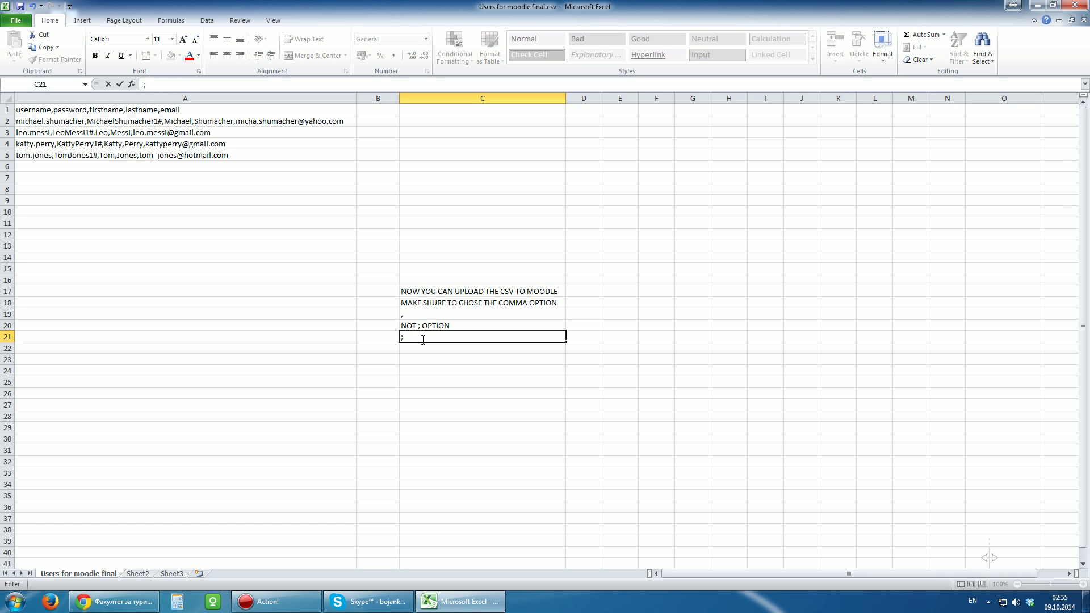